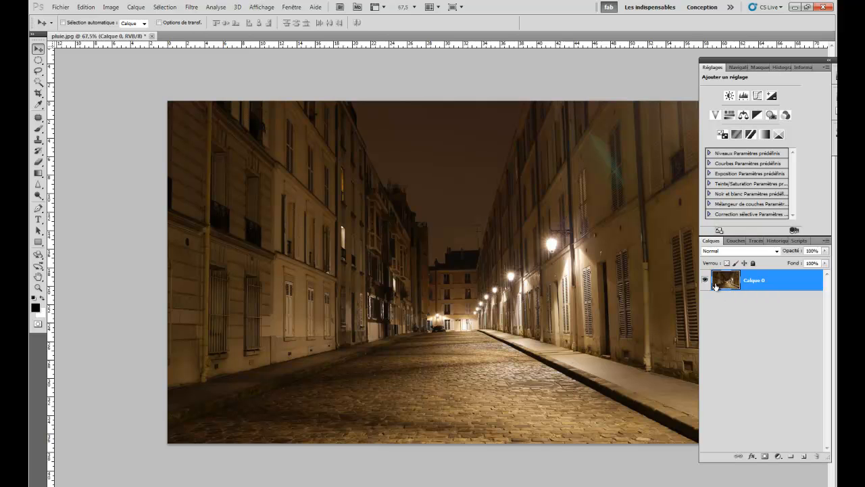
# - Duplicate the Calque 0 photo layer and make the copy the active layer
pyautogui.hotkey('ctrl', 'j')
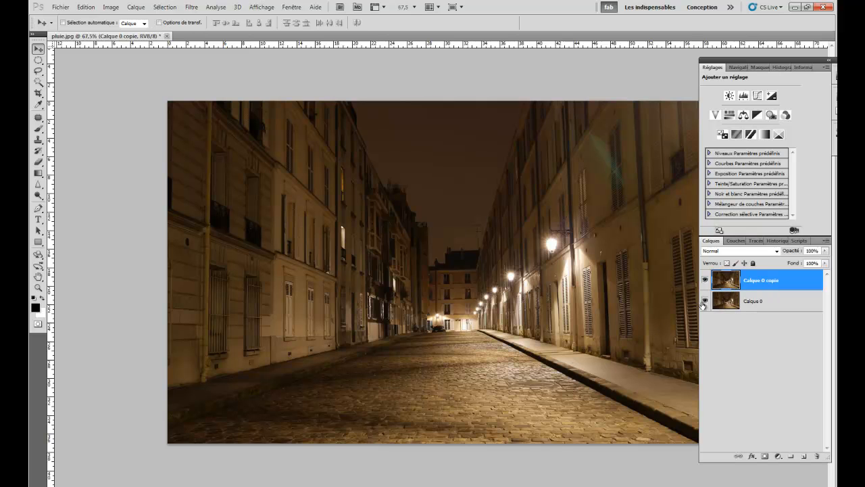
pyautogui.moveTo(728, 304)
pyautogui.mouseDown()
pyautogui.moveTo(749, 384)
pyautogui.moveTo(804, 440)
pyautogui.moveTo(803, 458)
pyautogui.moveTo(773, 359)
pyautogui.moveTo(729, 303)
pyautogui.mouseUp()
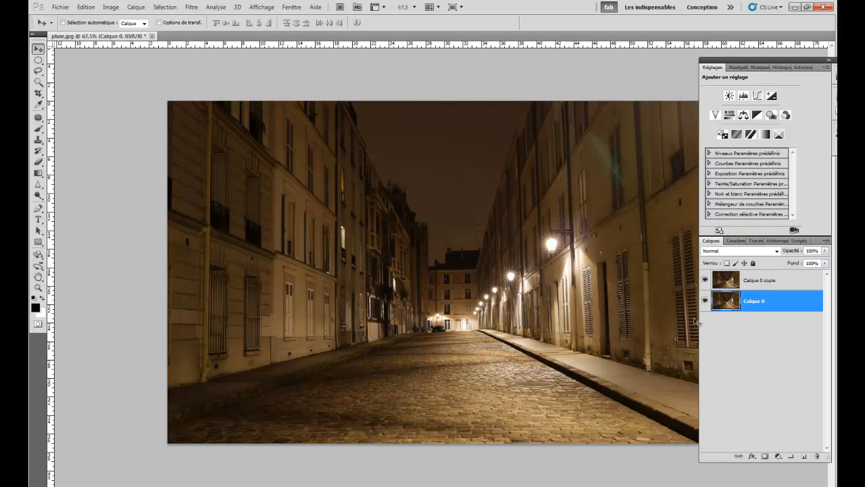
pyautogui.click(724, 286)
# - Load the RVB channel's luminosity as a selection and copy the selected highlights of Calque 0 copie to a new layer
pyautogui.click(733, 241)
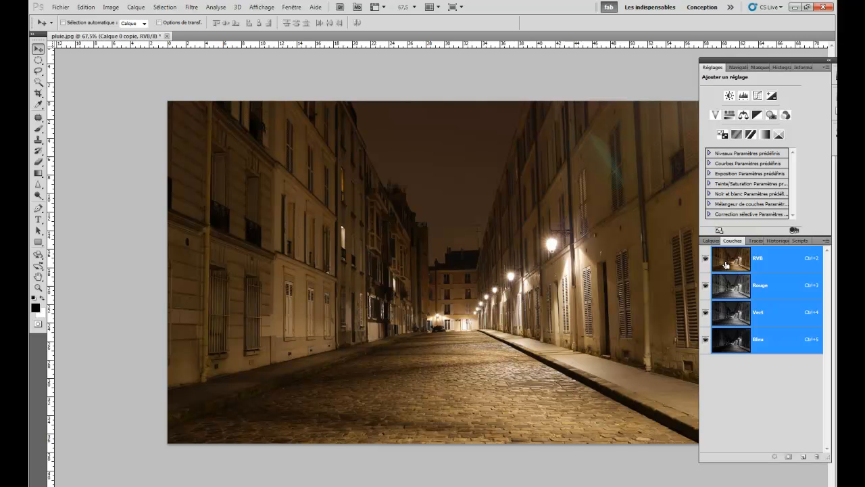
pyautogui.keyDown('ctrl'); pyautogui.click(731, 263); pyautogui.keyUp('ctrl')
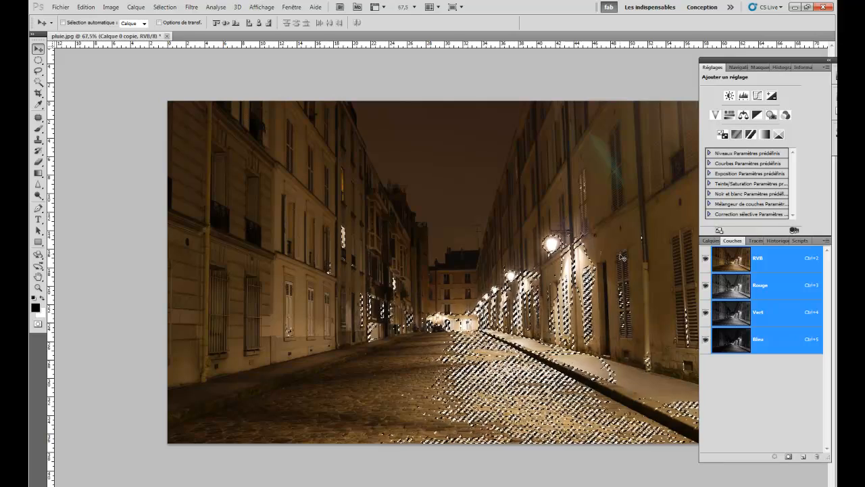
pyautogui.click(710, 240)
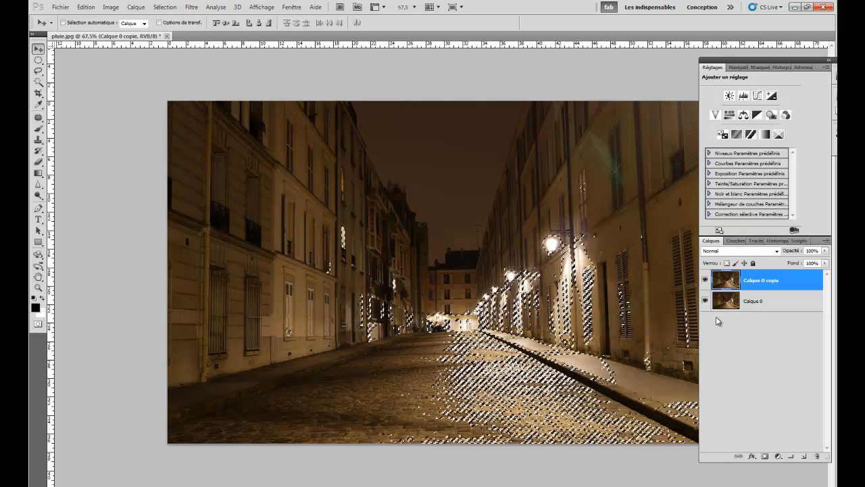
pyautogui.hotkey('ctrl', 'j')
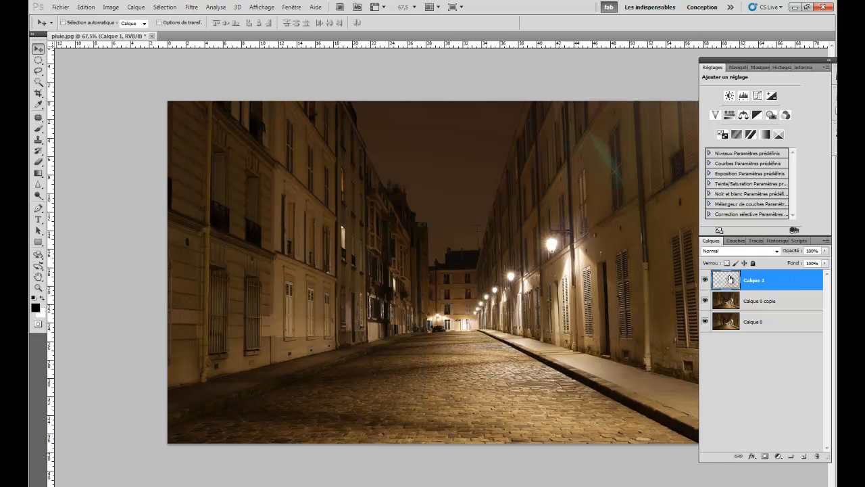
# - Hide both photo layers and strengthen the highlights by duplicating Calque 1 twice and merging the three highlight layers
pyautogui.click(705, 301)
pyautogui.click(706, 323)
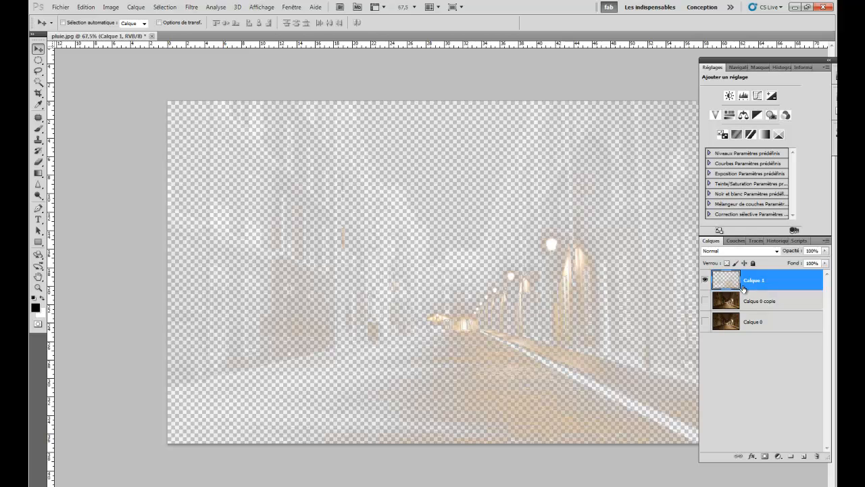
pyautogui.moveTo(742, 288); pyautogui.dragTo(805, 455)
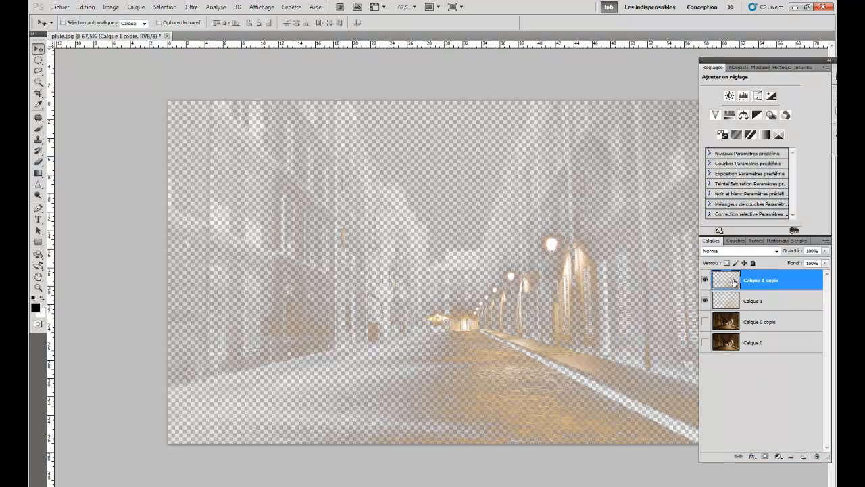
pyautogui.hotkey('ctrl', 'j')
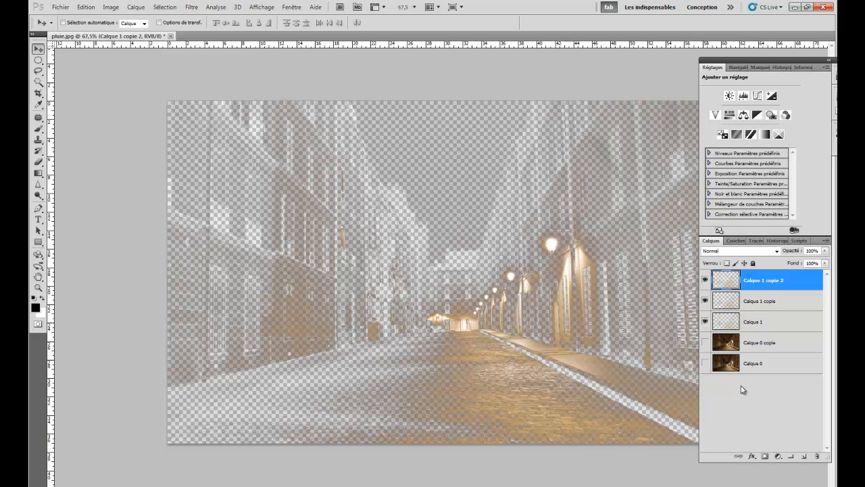
pyautogui.hotkey('ctrl', 'e')
pyautogui.hotkey('ctrl', 'e')
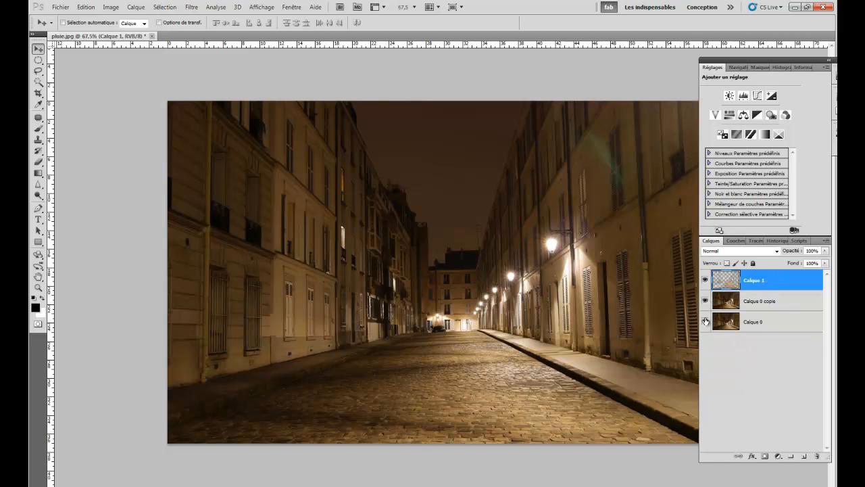
# - Make the Calque 0 and Calque 0 copie layers visible again beneath the merged highlights layer
pyautogui.click(706, 322)
pyautogui.click(706, 323)
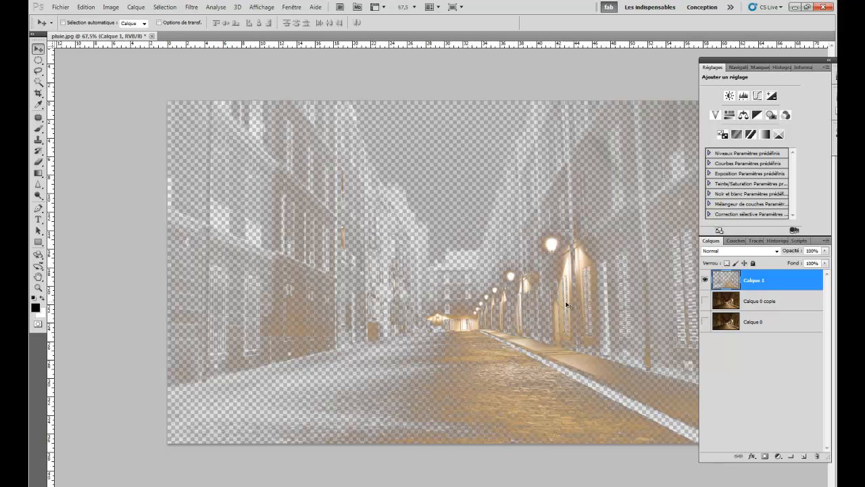
pyautogui.click(706, 301)
pyautogui.click(705, 322)
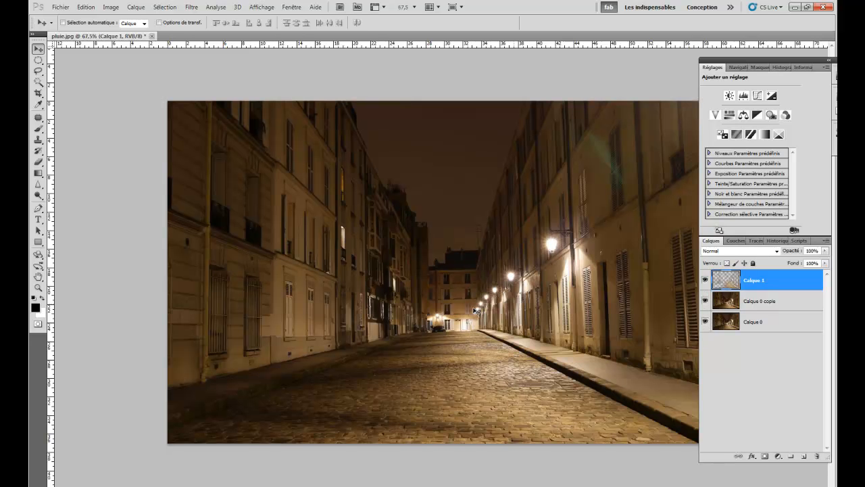
# - Flip the Calque 1 highlights layer vertically and move it down over the street
pyautogui.click(112, 10)
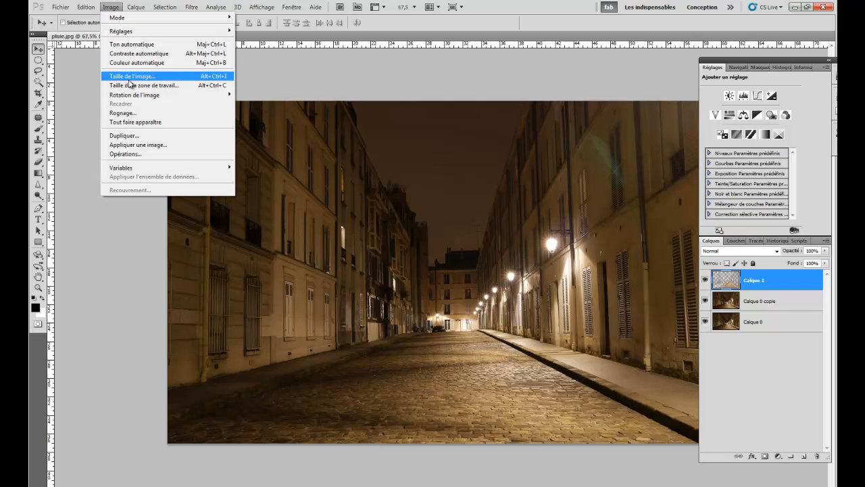
pyautogui.moveTo(85, 8)
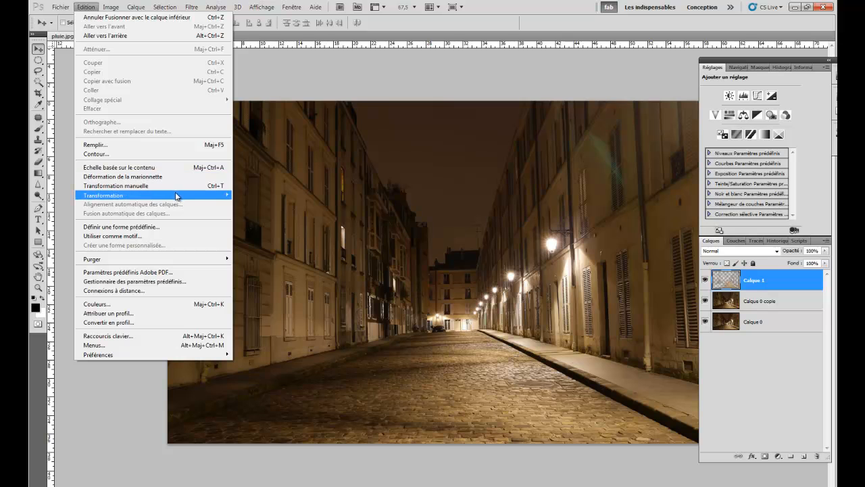
pyautogui.moveTo(176, 196)
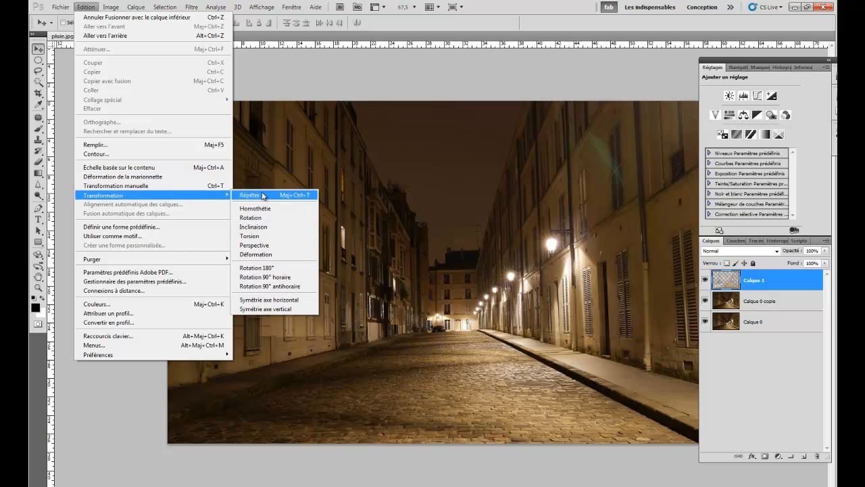
pyautogui.click(260, 311)
pyautogui.moveTo(440, 178); pyautogui.dragTo(447, 292)
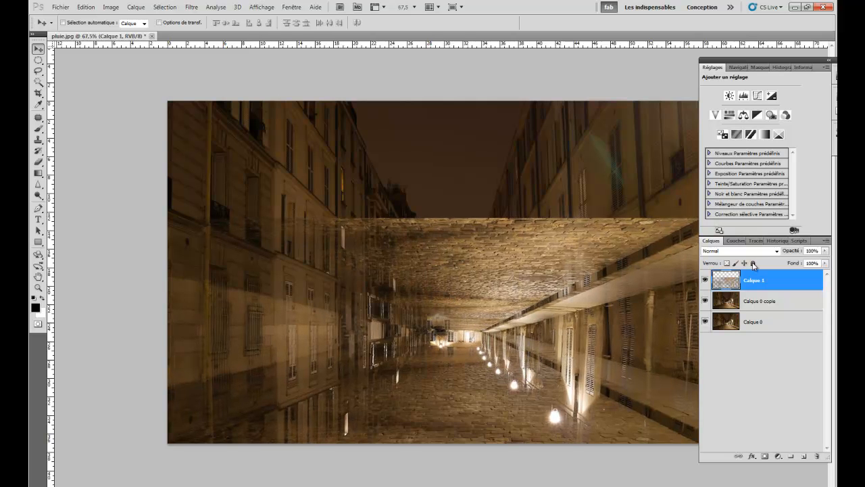
# - Lower the flipped layer's opacity to 50% and align its reflections with the street lamps and far end of the street
pyautogui.moveTo(789, 251); pyautogui.dragTo(738, 266)
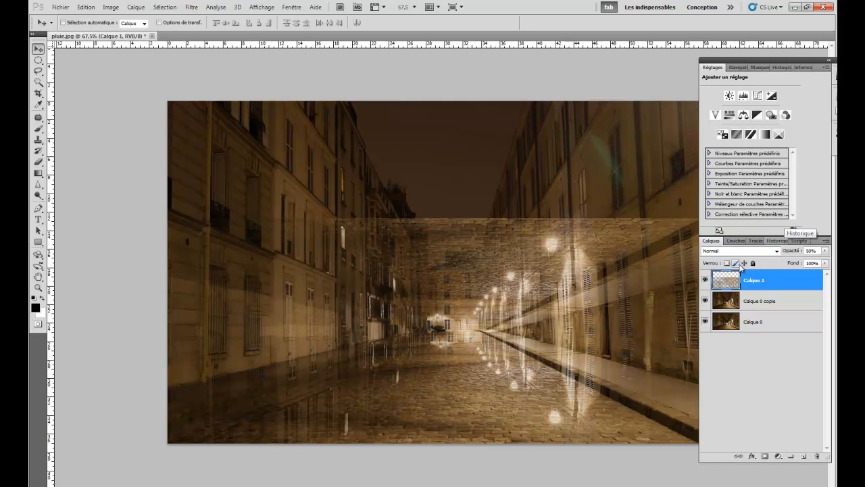
pyautogui.moveTo(476, 344); pyautogui.dragTo(476, 340)
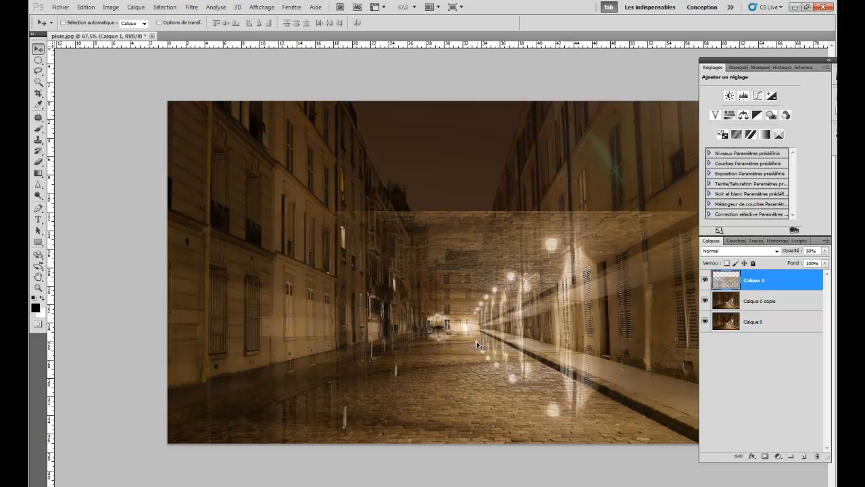
pyautogui.moveTo(476, 343); pyautogui.dragTo(475, 343)
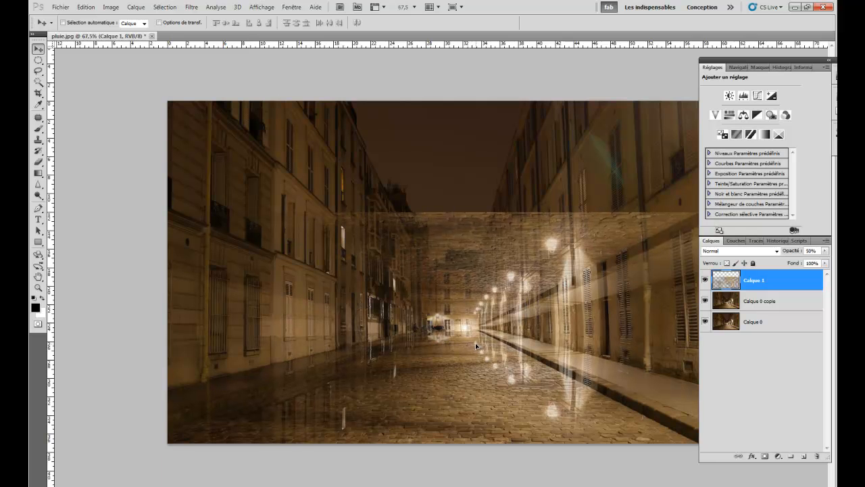
pyautogui.moveTo(476, 342); pyautogui.dragTo(476, 344)
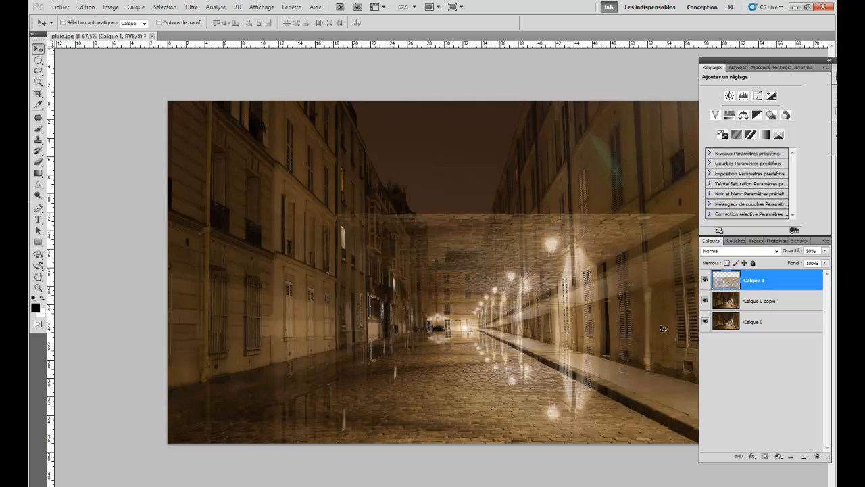
# - Add a layer mask to Calque 1 and hide the reflection above the road with a linear black-to-transparent gradient
pyautogui.click(765, 457)
pyautogui.click(39, 173)
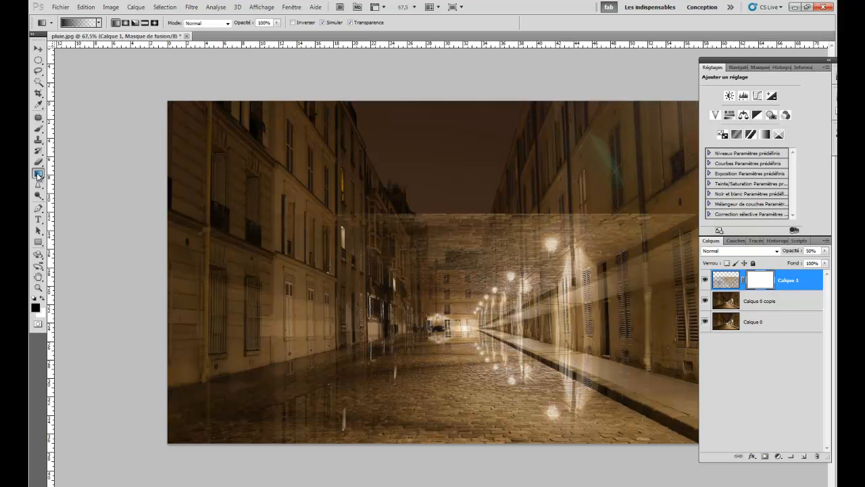
pyautogui.click(39, 175)
pyautogui.click(74, 171)
pyautogui.click(98, 22)
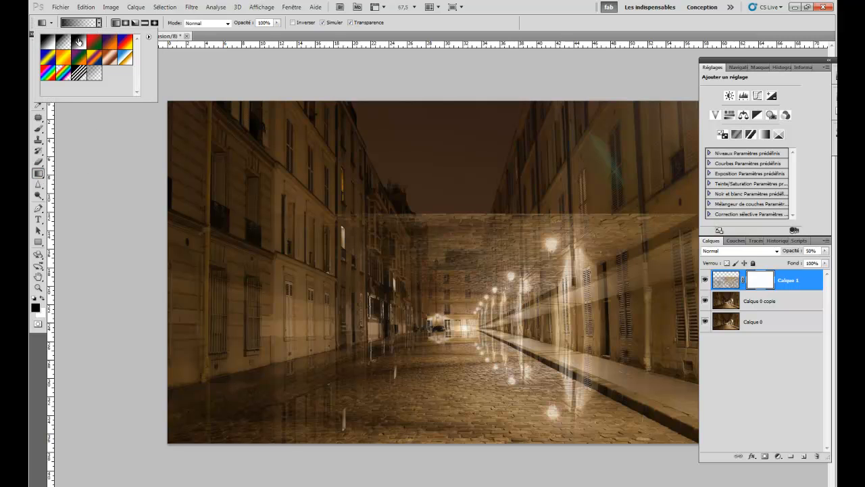
pyautogui.click(63, 44)
pyautogui.click(115, 24)
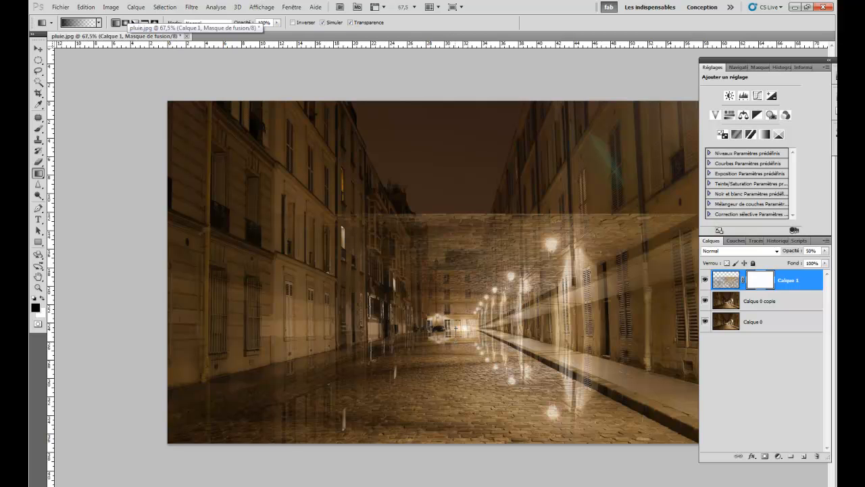
pyautogui.moveTo(457, 329); pyautogui.dragTo(456, 391)
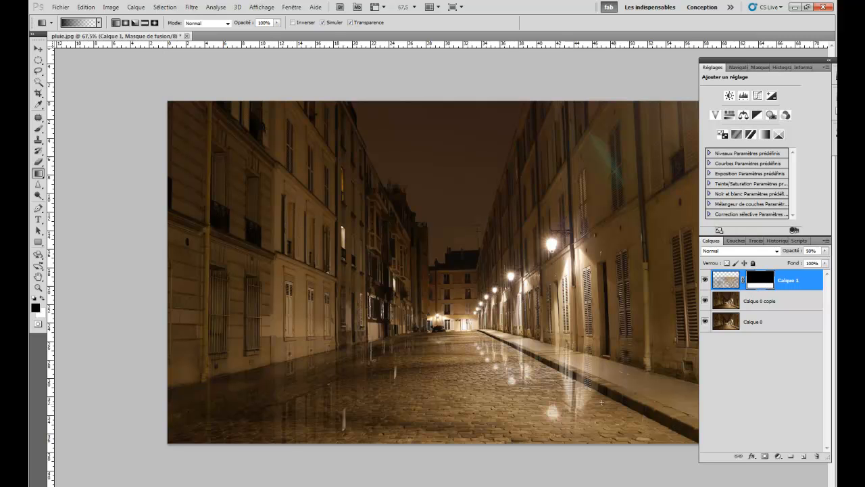
# - Set the brush flow to 100% and paint black on the mask to remove the reflection from the right-hand sidewalk
pyautogui.click(41, 129)
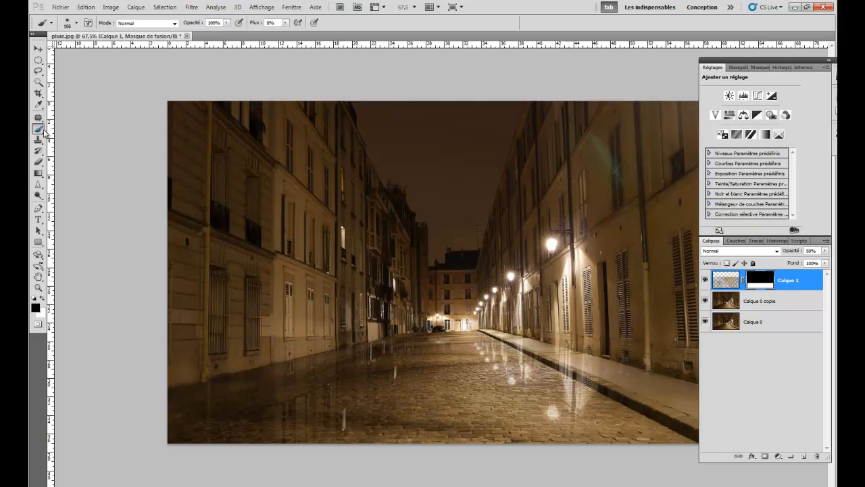
pyautogui.moveTo(525, 264); pyautogui.dragTo(506, 265)
pyautogui.moveTo(254, 23); pyautogui.dragTo(323, 29)
pyautogui.moveTo(575, 343)
pyautogui.mouseDown()
pyautogui.moveTo(683, 387)
pyautogui.moveTo(643, 388)
pyautogui.moveTo(697, 414)
pyautogui.moveTo(633, 371)
pyautogui.moveTo(555, 354)
pyautogui.mouseUp()
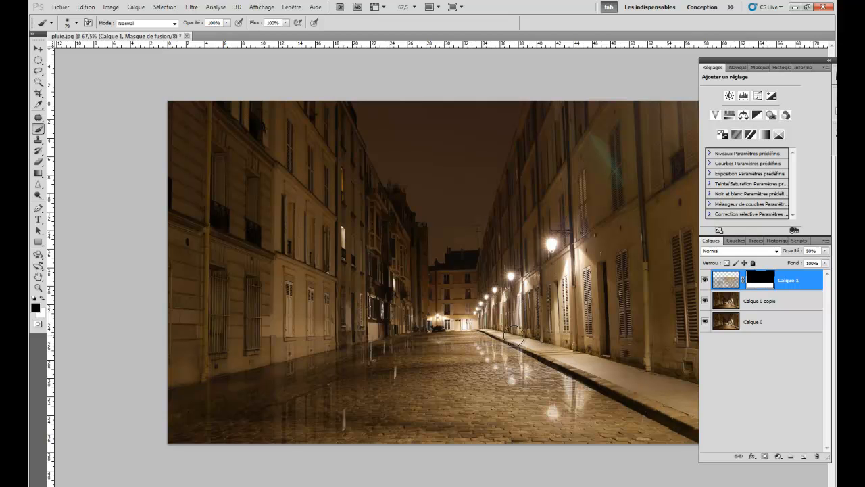
pyautogui.moveTo(521, 339); pyautogui.dragTo(519, 335)
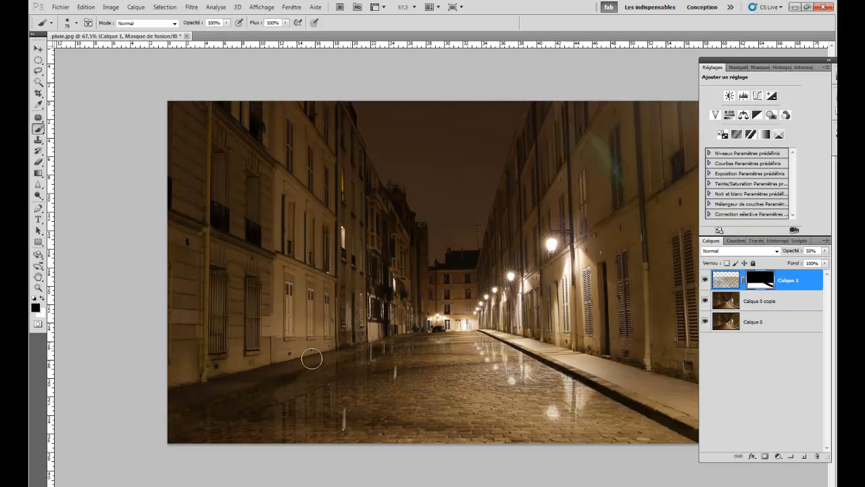
# - Resize the brush to 76 px and paint the mask black along the left-hand sidewalk, checking against the unreflected photo
pyautogui.moveTo(388, 334)
pyautogui.mouseDown()
pyautogui.moveTo(339, 319)
pyautogui.moveTo(365, 288)
pyautogui.mouseUp()
pyautogui.keyDown('alt'); pyautogui.rightClick(363, 330); pyautogui.keyUp('alt')
pyautogui.moveTo(362, 331); pyautogui.dragTo(355, 333)
pyautogui.click(705, 280)
pyautogui.click(705, 280)
pyautogui.click(705, 280)
pyautogui.click(705, 280)
pyautogui.moveTo(386, 336); pyautogui.dragTo(396, 336)
pyautogui.click(705, 280)
pyautogui.click(705, 280)
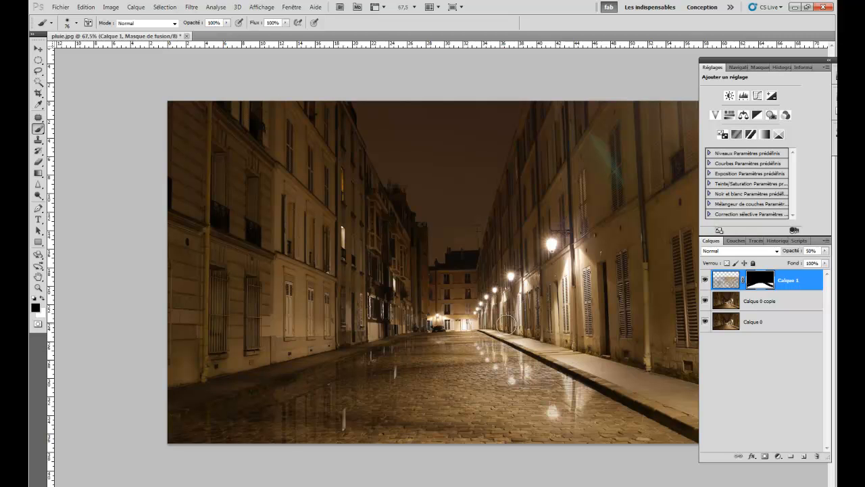
# - Compare the street with and without the Calque 1 reflection layer
pyautogui.click(706, 280)
pyautogui.click(706, 280)
pyautogui.click(706, 280)
pyautogui.click(706, 281)
pyautogui.click(705, 281)
pyautogui.click(705, 280)
pyautogui.click(706, 281)
pyautogui.click(706, 280)
# - Try a stronger opacity of 62% on the reflection layer and return it to 50%
pyautogui.moveTo(798, 252); pyautogui.dragTo(797, 252)
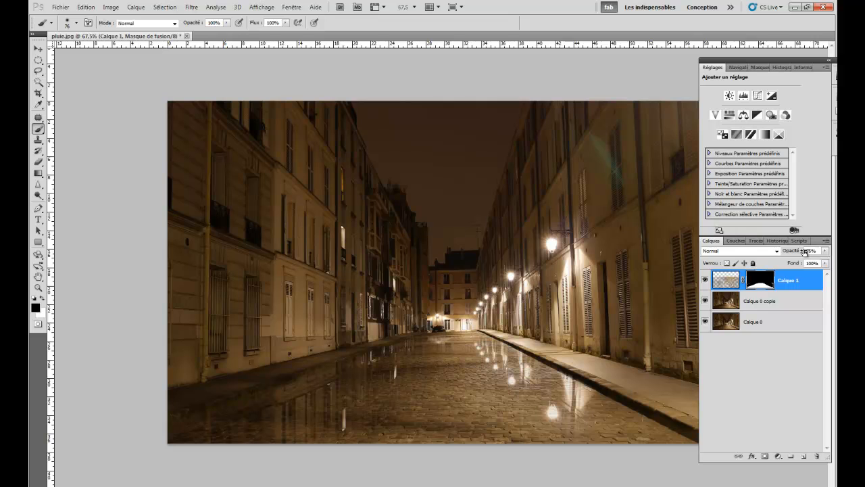
pyautogui.moveTo(805, 253); pyautogui.dragTo(798, 250)
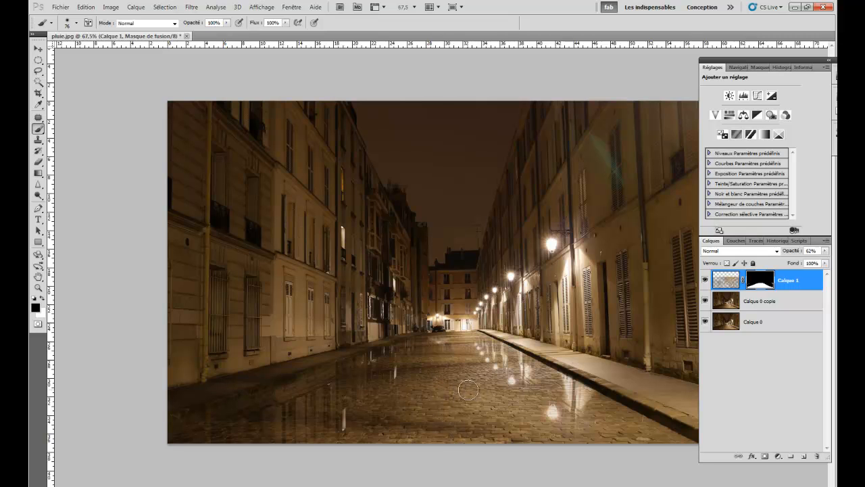
pyautogui.moveTo(789, 252); pyautogui.dragTo(811, 252)
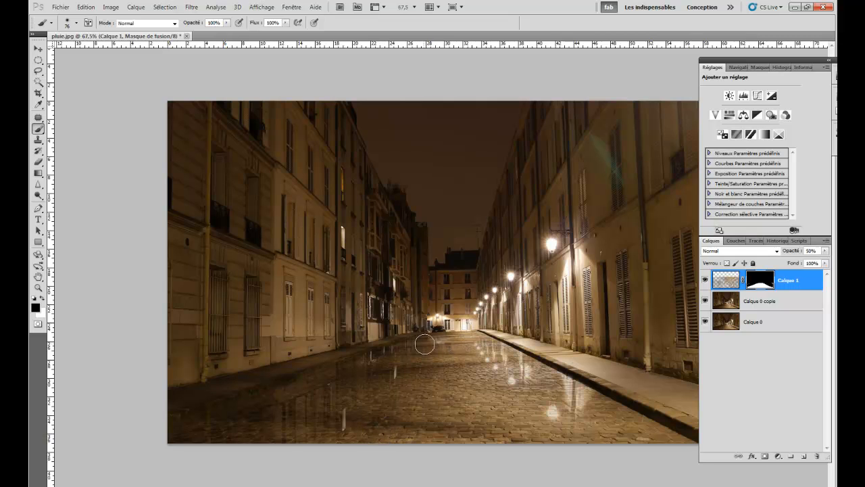
# - Duplicate the Calque 0 copie layer, try the Superposition blend mode on the duplicate, and settle on Produit
pyautogui.click(727, 301)
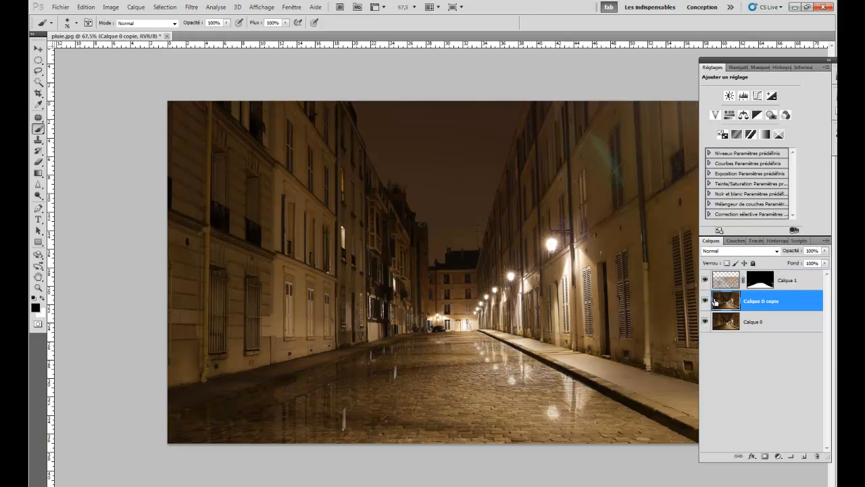
pyautogui.hotkey('ctrl', 'j')
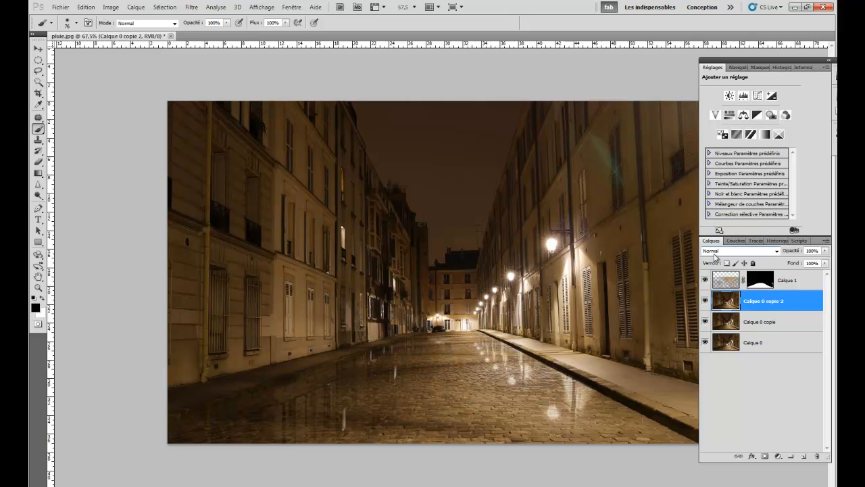
pyautogui.click(724, 252)
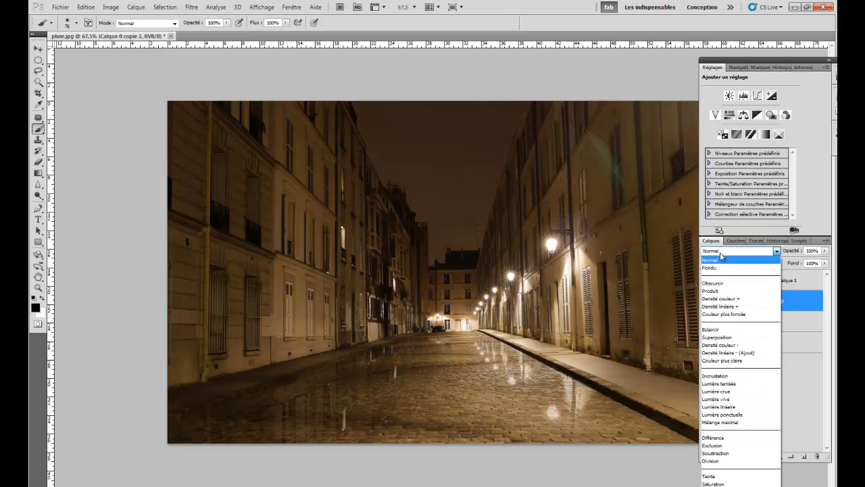
pyautogui.click(721, 337)
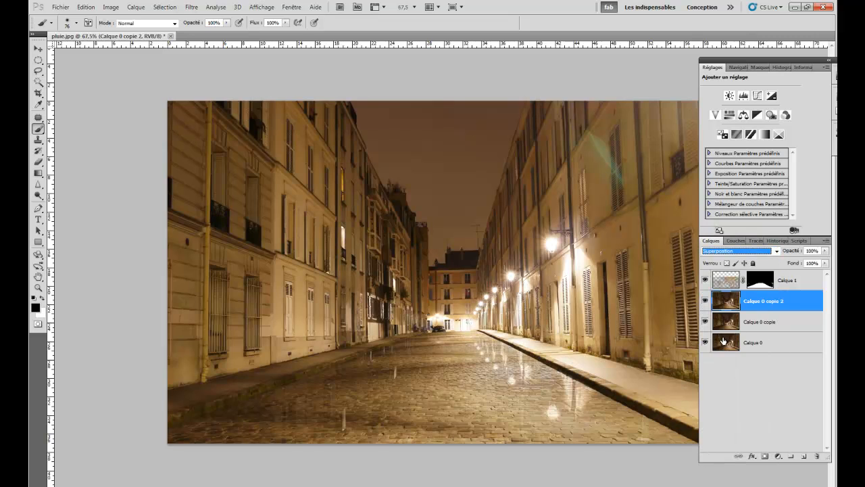
pyautogui.click(718, 252)
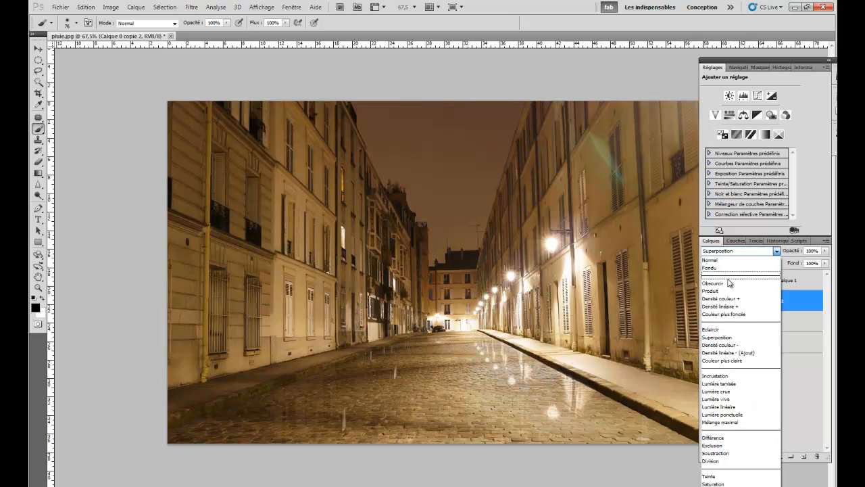
pyautogui.click(716, 296)
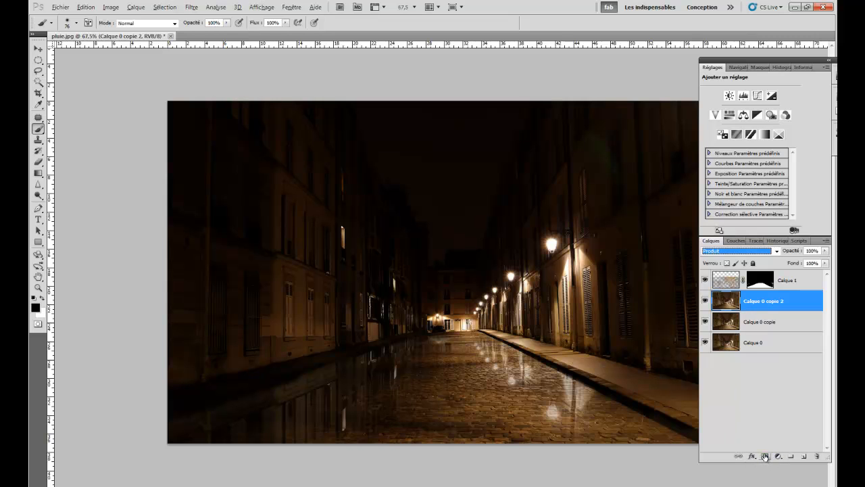
# - Add a black mask to the Produit layer and paint white along both street edges with a 136 px brush at 19% flow
pyautogui.keyDown('alt'); pyautogui.click(765, 457); pyautogui.keyUp('alt')
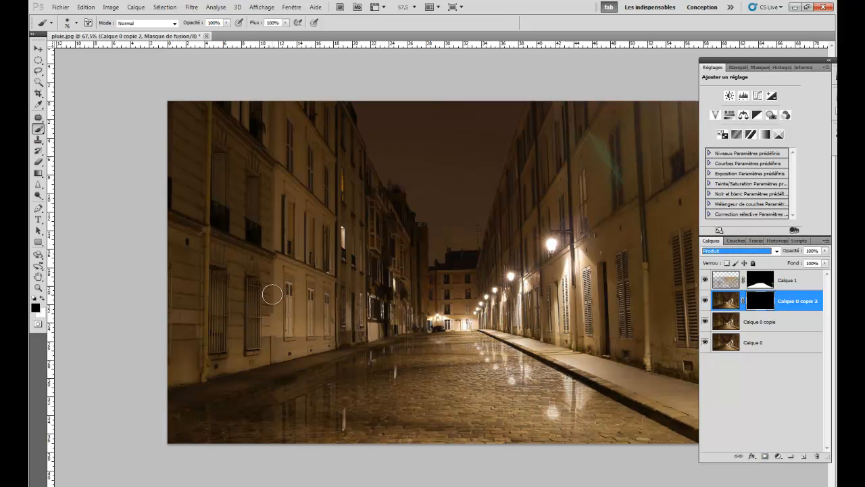
pyautogui.click(42, 299)
pyautogui.moveTo(396, 308); pyautogui.dragTo(420, 304)
pyautogui.moveTo(378, 365); pyautogui.dragTo(362, 367)
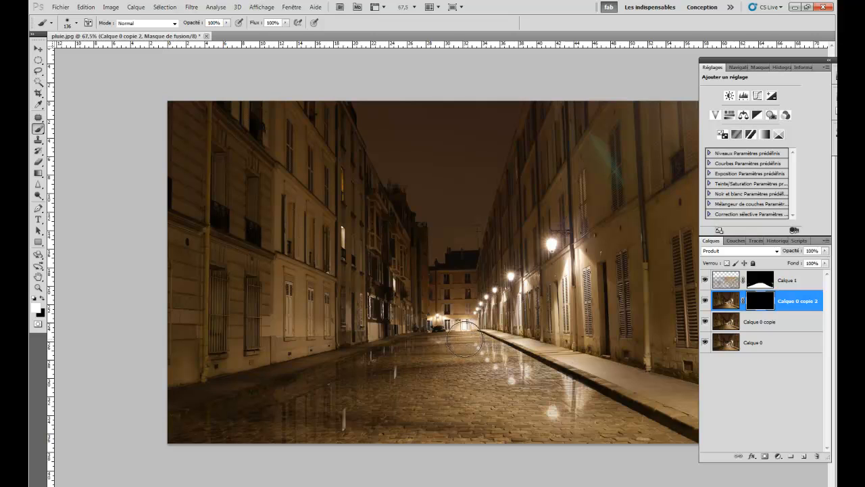
pyautogui.moveTo(255, 24); pyautogui.dragTo(241, 25)
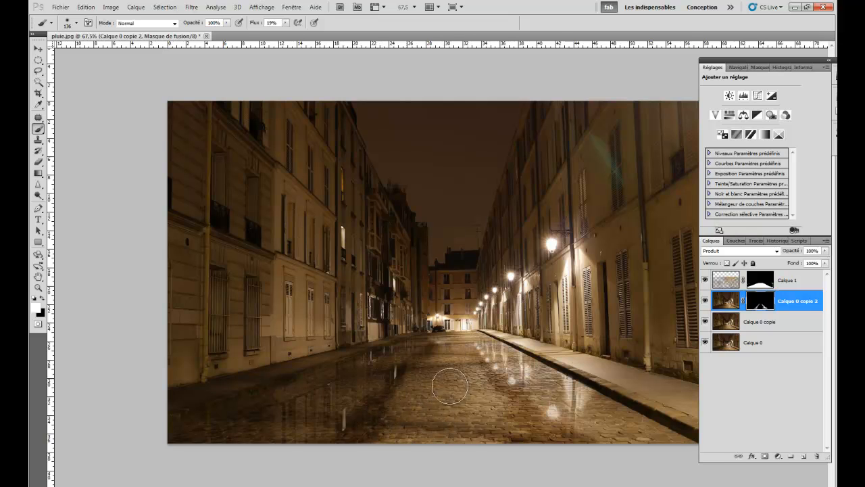
# - Enlarge the brush to 305 px, lower its flow to 7%, and paint the mask white broadly across the cobblestones
pyautogui.moveTo(420, 383); pyautogui.dragTo(448, 383)
pyautogui.moveTo(250, 24); pyautogui.dragTo(255, 25)
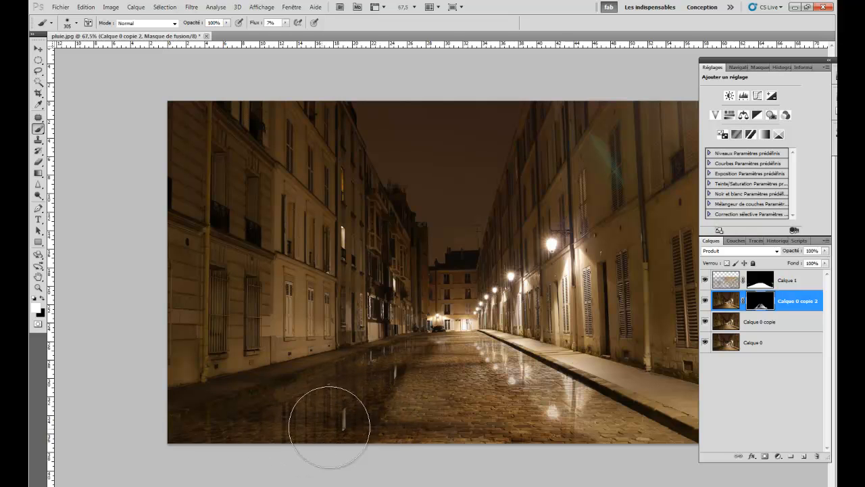
pyautogui.moveTo(347, 411)
pyautogui.mouseDown()
pyautogui.moveTo(590, 441)
pyautogui.moveTo(572, 432)
pyautogui.moveTo(583, 422)
pyautogui.moveTo(533, 401)
pyautogui.moveTo(543, 394)
pyautogui.moveTo(507, 382)
pyautogui.moveTo(486, 361)
pyautogui.moveTo(488, 392)
pyautogui.moveTo(467, 375)
pyautogui.moveTo(477, 382)
pyautogui.moveTo(467, 392)
pyautogui.moveTo(389, 403)
pyautogui.moveTo(404, 392)
pyautogui.moveTo(411, 397)
pyautogui.moveTo(381, 412)
pyautogui.moveTo(387, 425)
pyautogui.moveTo(426, 421)
pyautogui.moveTo(467, 398)
pyautogui.moveTo(383, 428)
pyautogui.moveTo(311, 433)
pyautogui.moveTo(433, 440)
pyautogui.moveTo(600, 399)
pyautogui.mouseUp()
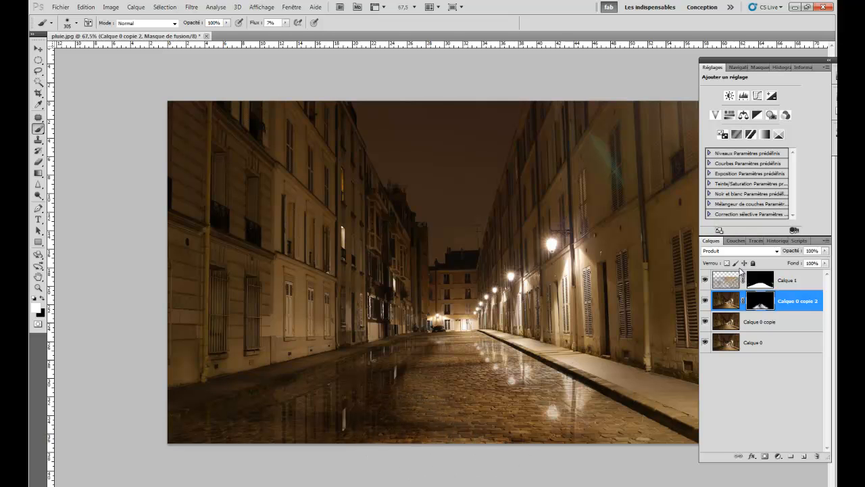
pyautogui.moveTo(782, 252); pyautogui.dragTo(798, 252)
# - Duplicate the Calque 0 copie layer and move the duplicate to the top of the layer stack
pyautogui.click(726, 322)
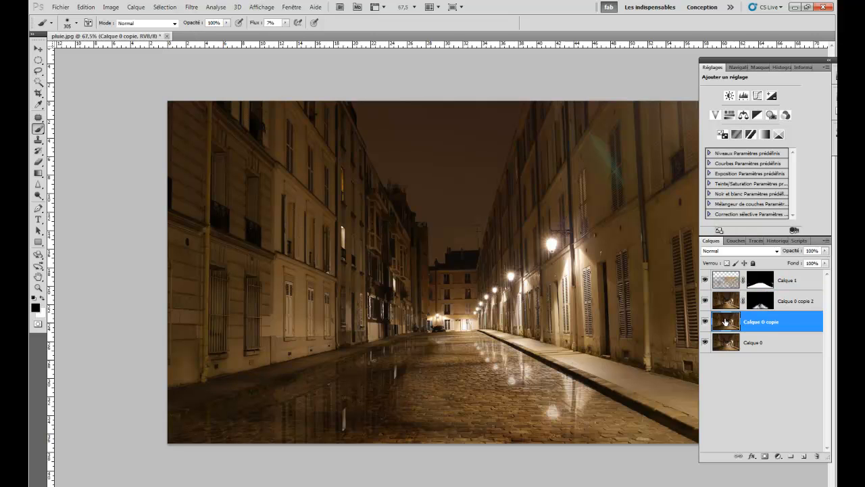
pyautogui.hotkey('ctrl', 'j')
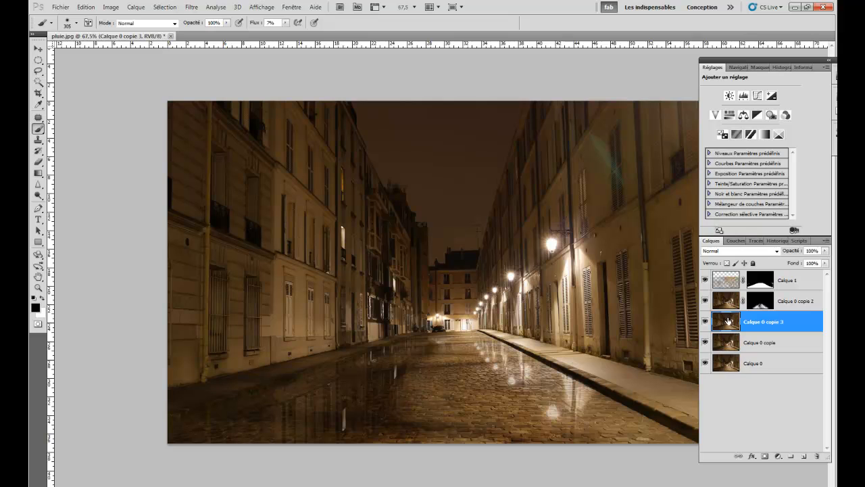
pyautogui.moveTo(727, 322); pyautogui.dragTo(731, 282)
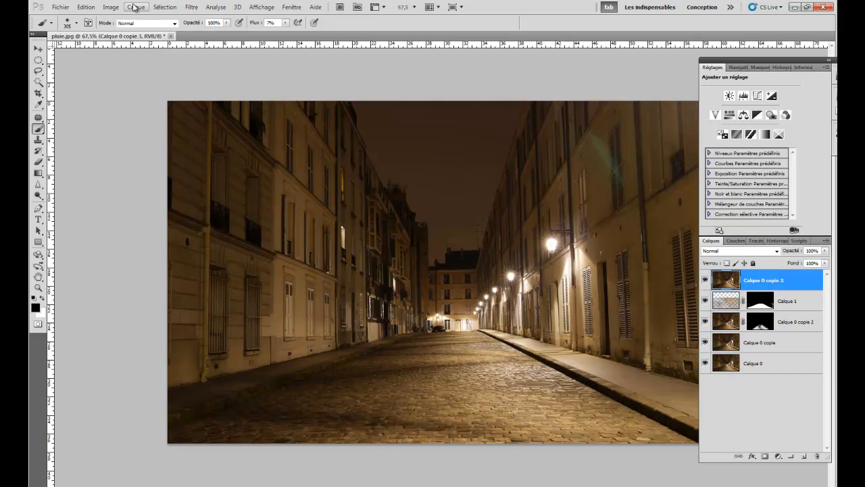
# - Sharpen the duplicated layer with the Accentuation filter, adjusting the gain with a radius of 2,0 pixels
pyautogui.click(190, 8)
pyautogui.moveTo(209, 132)
pyautogui.moveTo(207, 169)
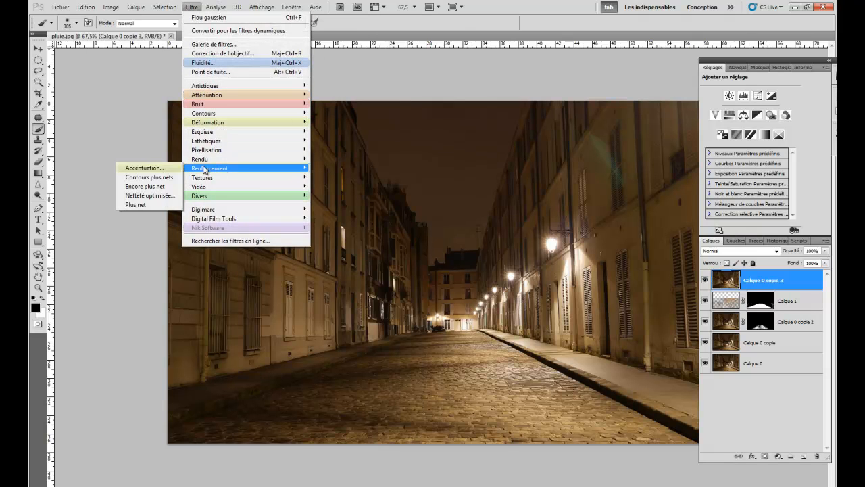
pyautogui.click(162, 170)
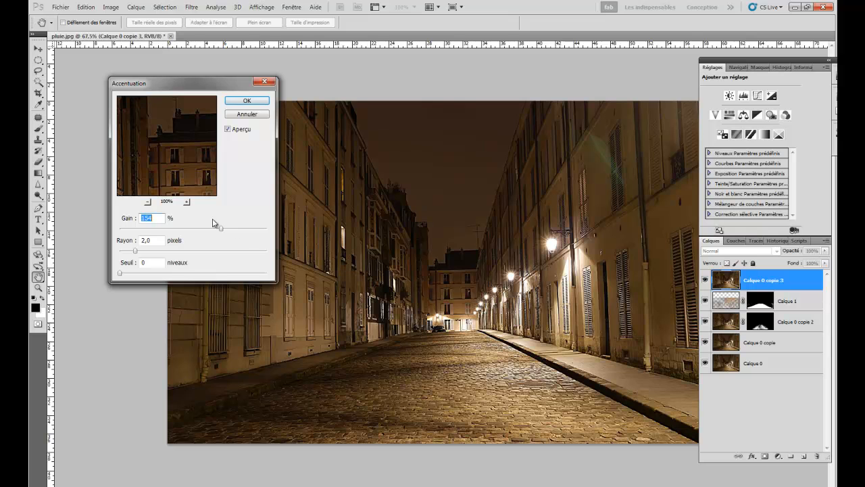
pyautogui.moveTo(163, 230); pyautogui.dragTo(193, 232)
pyautogui.click(246, 101)
pyautogui.press('b')
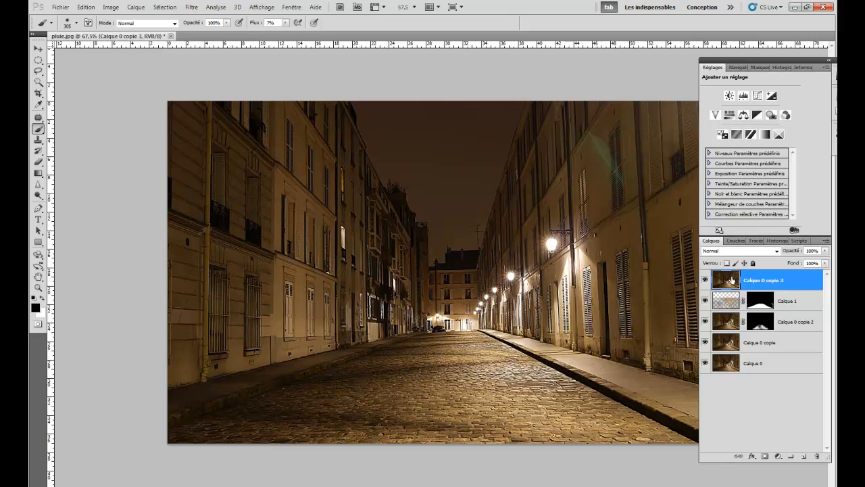
# - Move the sharpened layer below Calque 1 and reveal it on the cobblestones through a black mask with a 153 px brush at 7% flow
pyautogui.moveTo(724, 280); pyautogui.dragTo(725, 323)
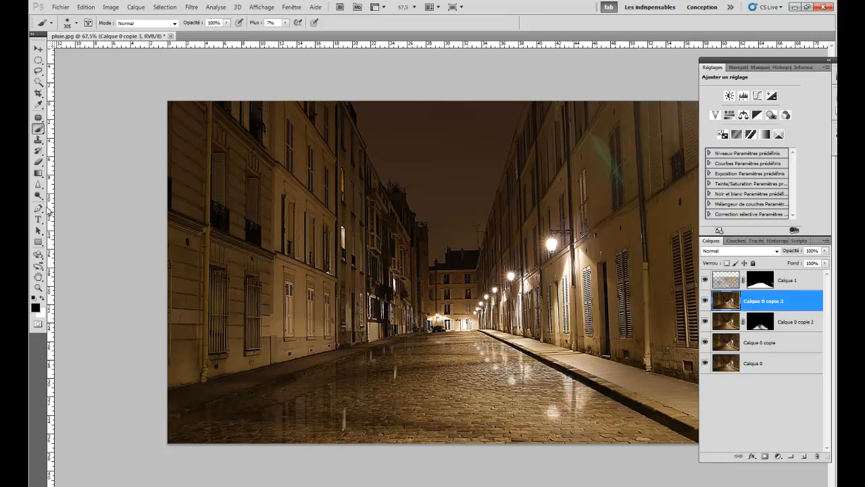
pyautogui.keyDown('alt'); pyautogui.click(765, 457); pyautogui.keyUp('alt')
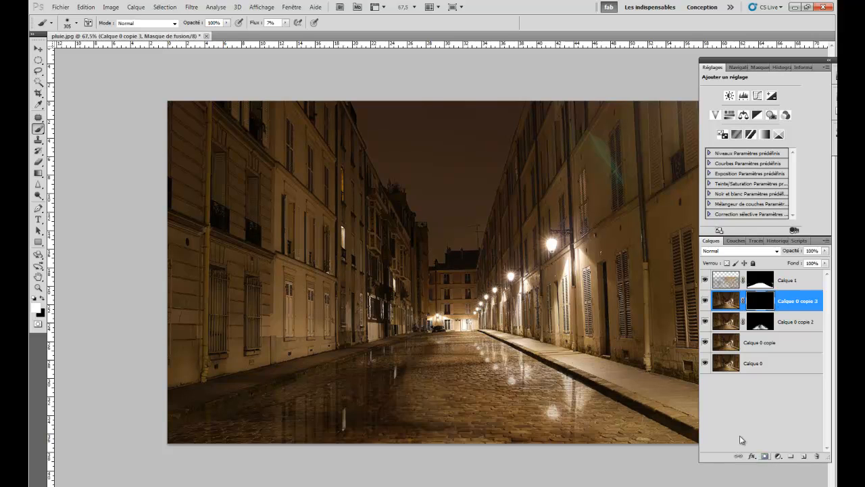
pyautogui.moveTo(478, 350)
pyautogui.mouseDown()
pyautogui.moveTo(424, 389)
pyautogui.moveTo(417, 383)
pyautogui.moveTo(471, 390)
pyautogui.moveTo(480, 382)
pyautogui.moveTo(412, 383)
pyautogui.moveTo(461, 376)
pyautogui.moveTo(409, 403)
pyautogui.moveTo(423, 412)
pyautogui.moveTo(450, 408)
pyautogui.moveTo(456, 393)
pyautogui.moveTo(508, 423)
pyautogui.moveTo(486, 432)
pyautogui.moveTo(330, 430)
pyautogui.moveTo(432, 384)
pyautogui.moveTo(406, 383)
pyautogui.moveTo(414, 430)
pyautogui.moveTo(537, 428)
pyautogui.moveTo(520, 429)
pyautogui.moveTo(523, 396)
pyautogui.moveTo(508, 382)
pyautogui.moveTo(446, 363)
pyautogui.moveTo(535, 430)
pyautogui.moveTo(500, 393)
pyautogui.moveTo(475, 431)
pyautogui.moveTo(333, 432)
pyautogui.moveTo(397, 420)
pyautogui.moveTo(331, 435)
pyautogui.moveTo(410, 389)
pyautogui.moveTo(377, 426)
pyautogui.moveTo(515, 430)
pyautogui.moveTo(544, 409)
pyautogui.mouseUp()
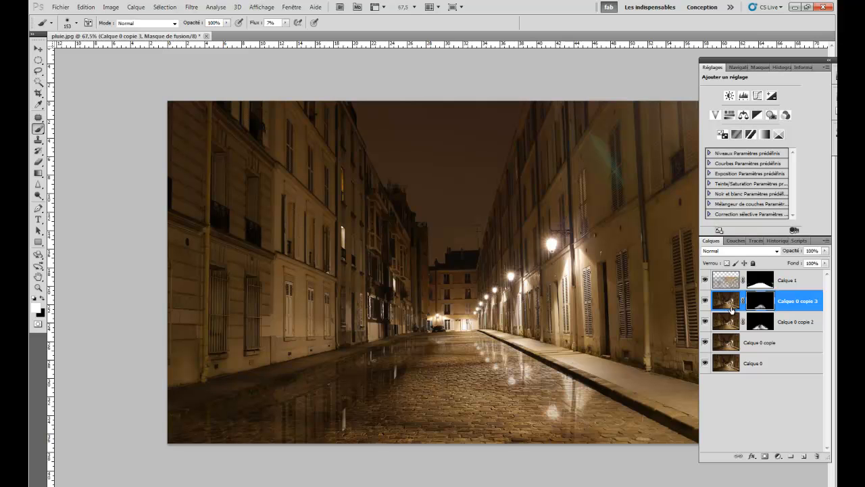
pyautogui.click(706, 301)
pyautogui.click(706, 301)
# - Set the sharpened layer's blend mode to Produit and its opacity to 69%
pyautogui.click(720, 254)
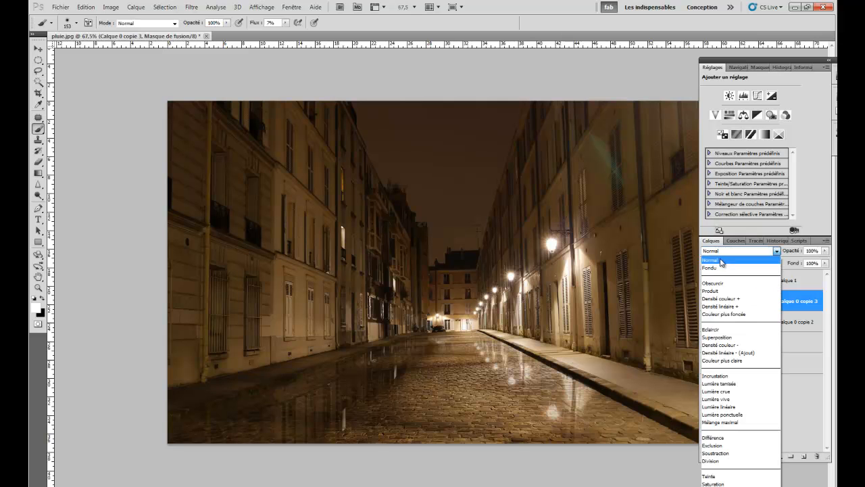
pyautogui.click(717, 264)
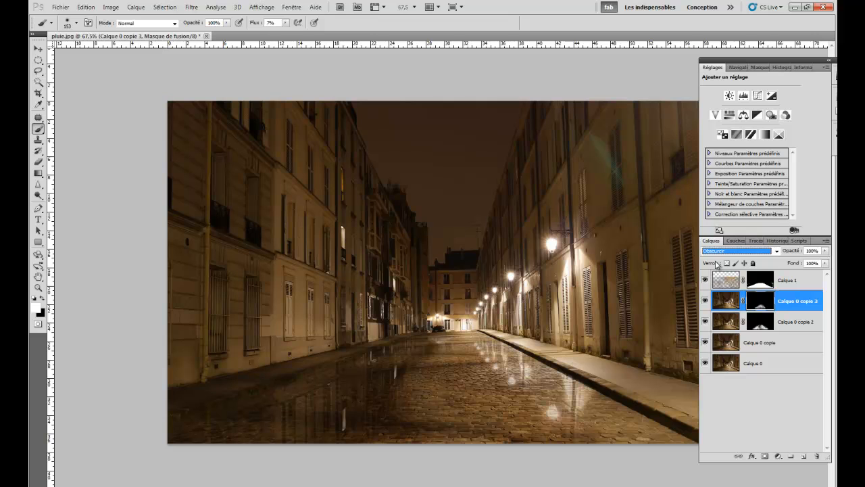
pyautogui.press('Down')
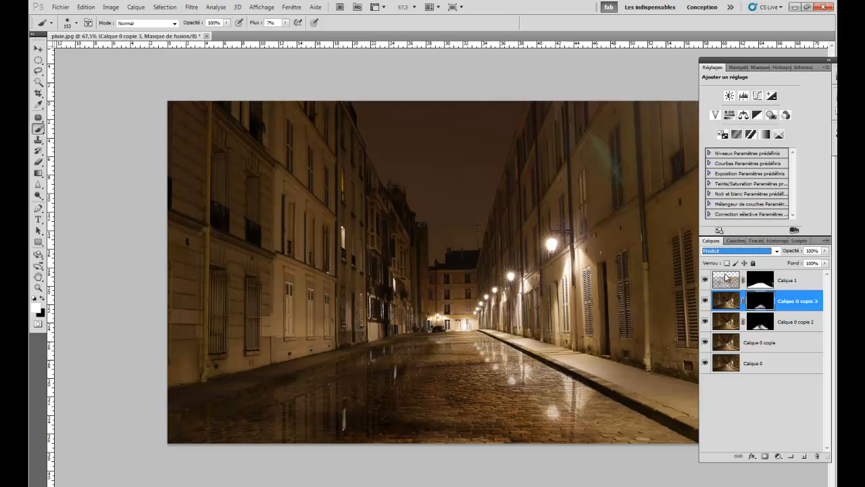
pyautogui.moveTo(792, 251); pyautogui.dragTo(789, 252)
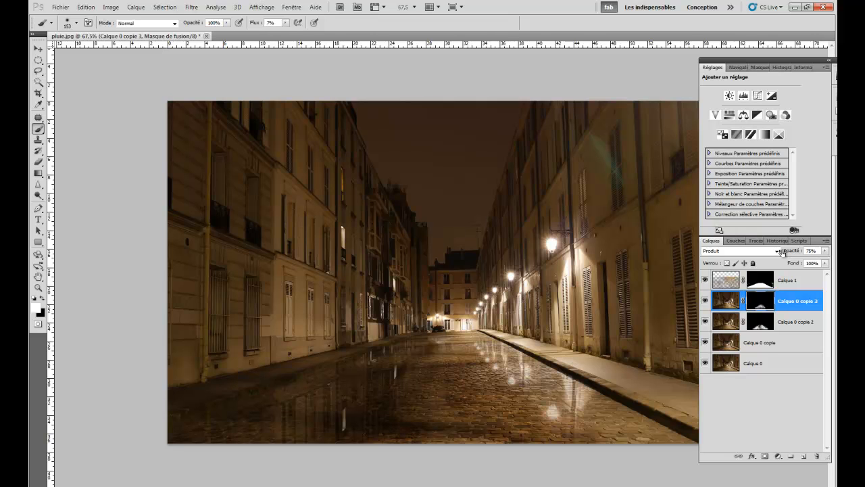
# - Compare the street with and without the sharpened Calque 0 copie 3 layer
pyautogui.click(706, 301)
pyautogui.click(705, 302)
pyautogui.click(705, 302)
pyautogui.click(706, 301)
pyautogui.click(705, 301)
pyautogui.click(706, 301)
pyautogui.click(705, 301)
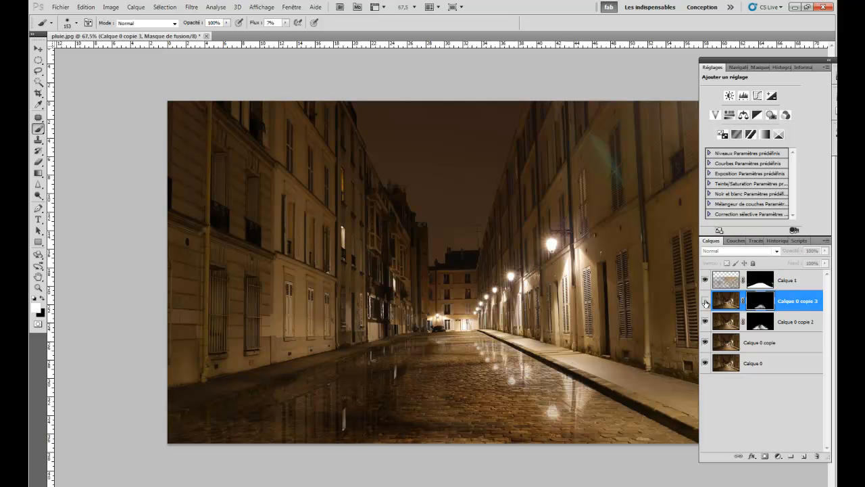
pyautogui.click(706, 302)
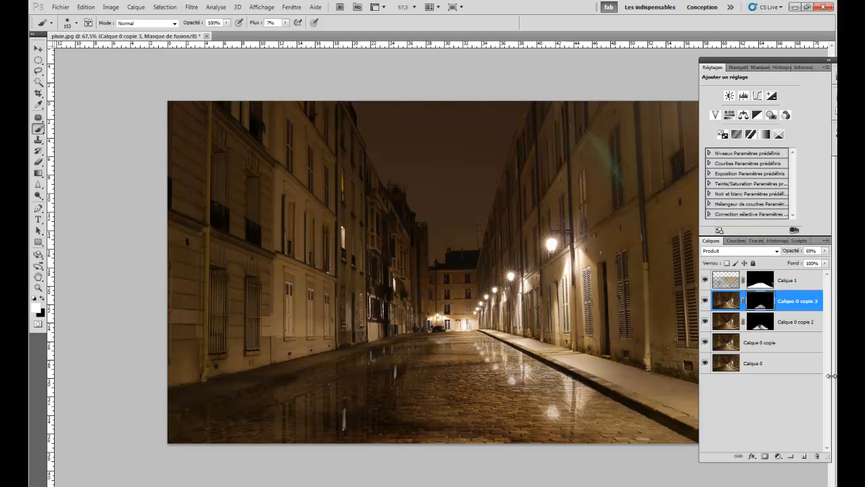
# - Duplicate the Calque 1 reflection layer and delete the duplicate's mask without applying it
pyautogui.click(724, 280)
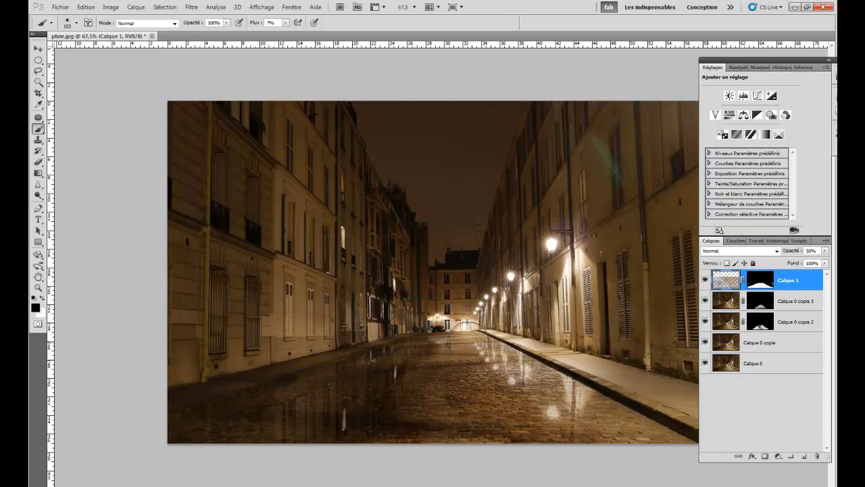
pyautogui.hotkey('ctrl', 'j')
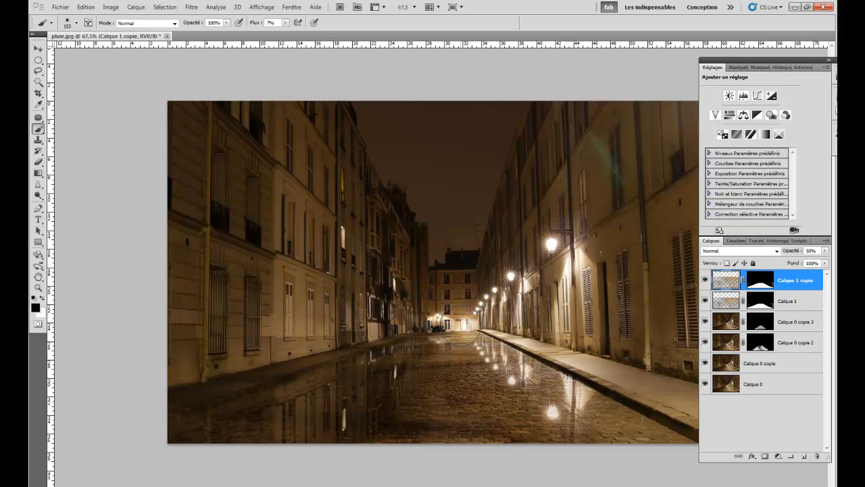
pyautogui.click(761, 280)
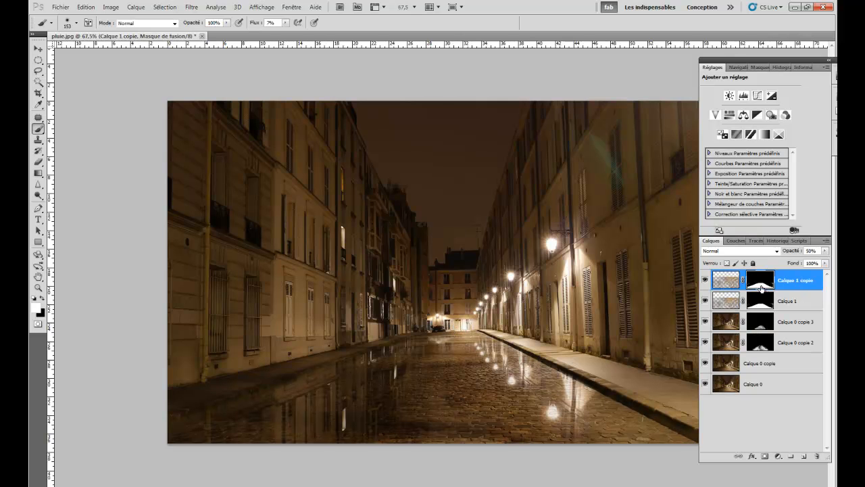
pyautogui.moveTo(758, 284); pyautogui.dragTo(819, 456)
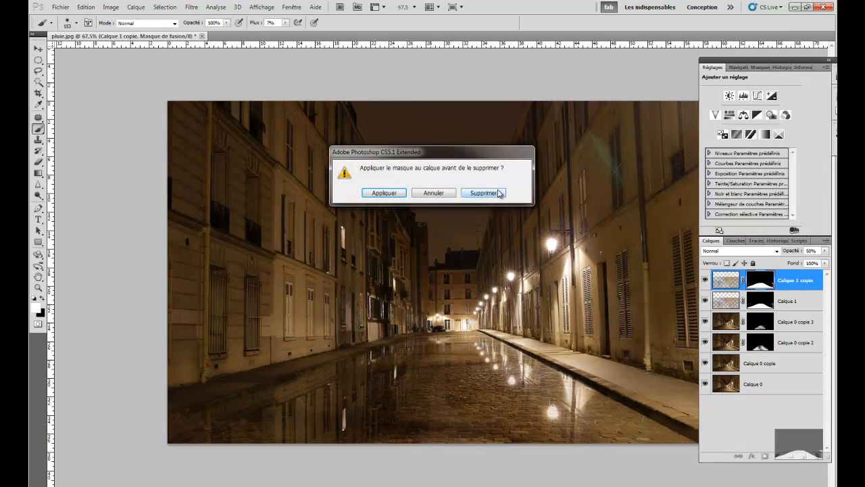
pyautogui.click(500, 194)
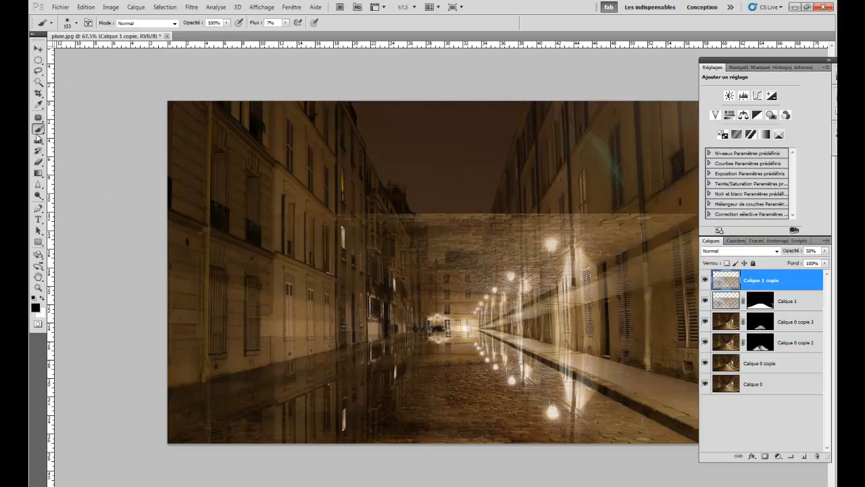
# - Add a mask to Calque 1 copie and hide its reflection over the facades with a 186 px black brush at 100% flow
pyautogui.click(765, 456)
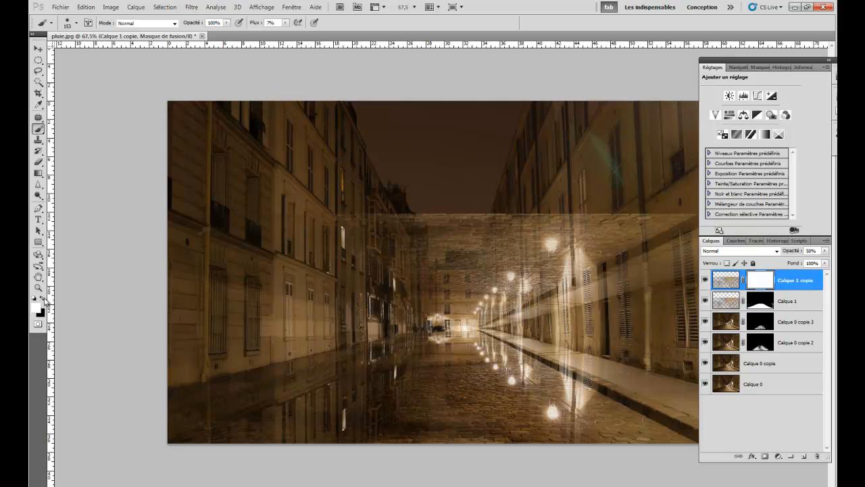
pyautogui.moveTo(604, 257)
pyautogui.mouseDown()
pyautogui.moveTo(586, 261)
pyautogui.moveTo(610, 259)
pyautogui.mouseUp()
pyautogui.moveTo(446, 231)
pyautogui.mouseDown()
pyautogui.moveTo(345, 217)
pyautogui.moveTo(232, 217)
pyautogui.moveTo(406, 219)
pyautogui.moveTo(342, 221)
pyautogui.moveTo(389, 217)
pyautogui.mouseUp()
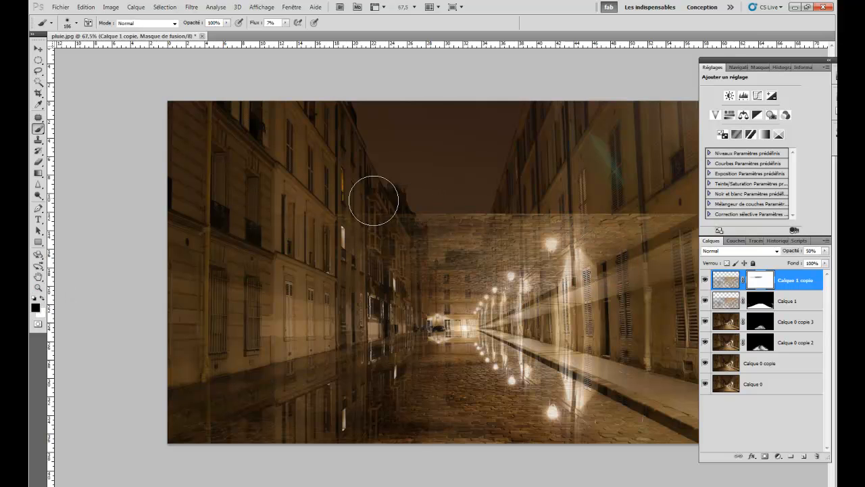
pyautogui.moveTo(275, 25); pyautogui.dragTo(301, 29)
pyautogui.moveTo(517, 233)
pyautogui.mouseDown()
pyautogui.moveTo(376, 224)
pyautogui.moveTo(629, 214)
pyautogui.moveTo(675, 226)
pyautogui.moveTo(623, 239)
pyautogui.moveTo(552, 231)
pyautogui.moveTo(305, 250)
pyautogui.mouseUp()
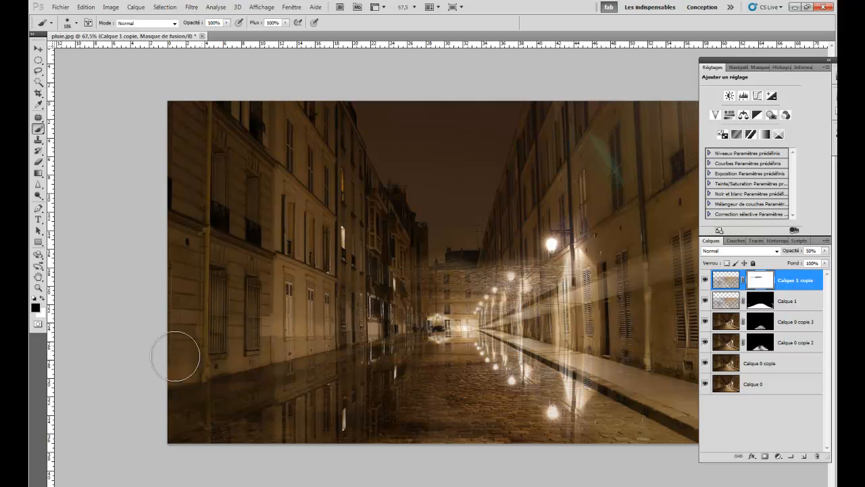
pyautogui.moveTo(435, 277)
pyautogui.mouseDown()
pyautogui.moveTo(526, 267)
pyautogui.moveTo(475, 264)
pyautogui.moveTo(648, 278)
pyautogui.moveTo(609, 297)
pyautogui.moveTo(423, 303)
pyautogui.mouseUp()
pyautogui.moveTo(675, 242)
pyautogui.mouseDown()
pyautogui.moveTo(648, 262)
pyautogui.moveTo(662, 293)
pyautogui.moveTo(682, 280)
pyautogui.moveTo(662, 348)
pyautogui.moveTo(669, 340)
pyautogui.moveTo(681, 384)
pyautogui.moveTo(694, 388)
pyautogui.moveTo(670, 409)
pyautogui.mouseUp()
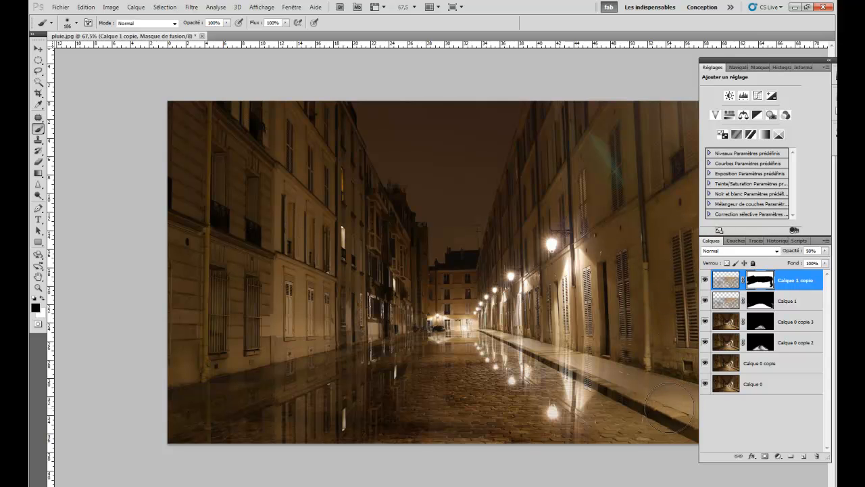
# - Mask the Calque 1 copie reflection off the cobblestones, keeping it on the two sidewalks and refining the edges with a 65 px brush
pyautogui.press('x')
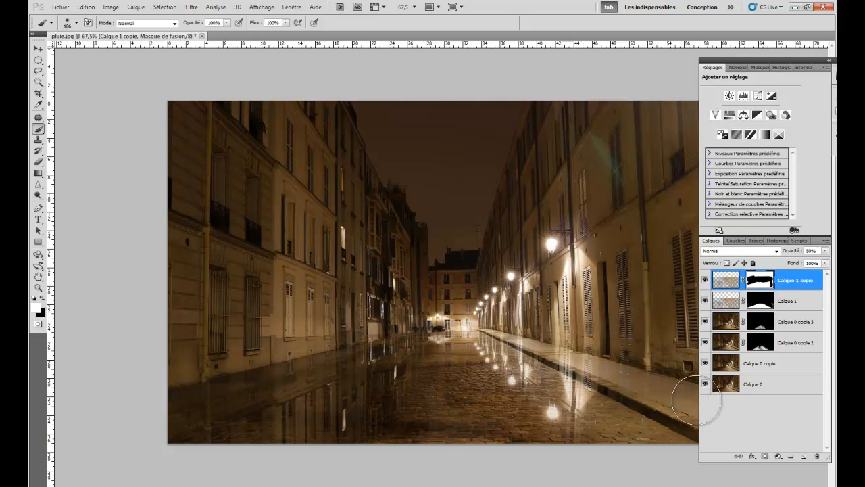
pyautogui.press('x')
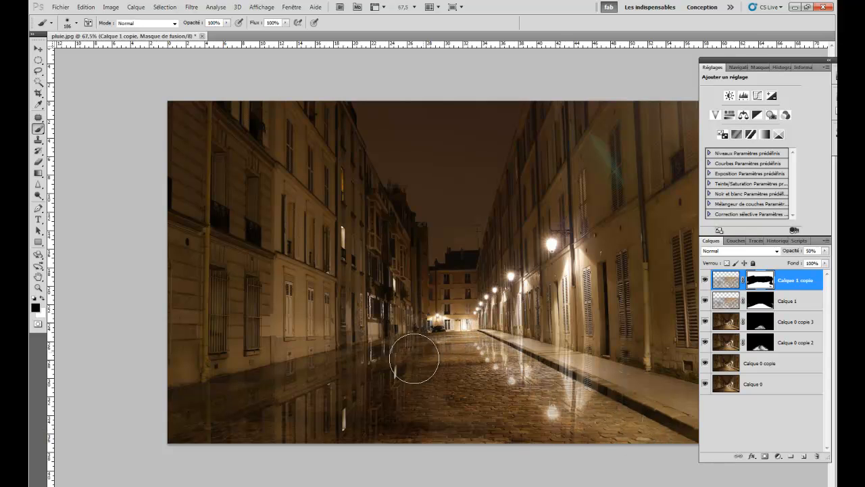
pyautogui.moveTo(368, 384)
pyautogui.mouseDown()
pyautogui.moveTo(222, 441)
pyautogui.moveTo(334, 424)
pyautogui.moveTo(409, 429)
pyautogui.mouseUp()
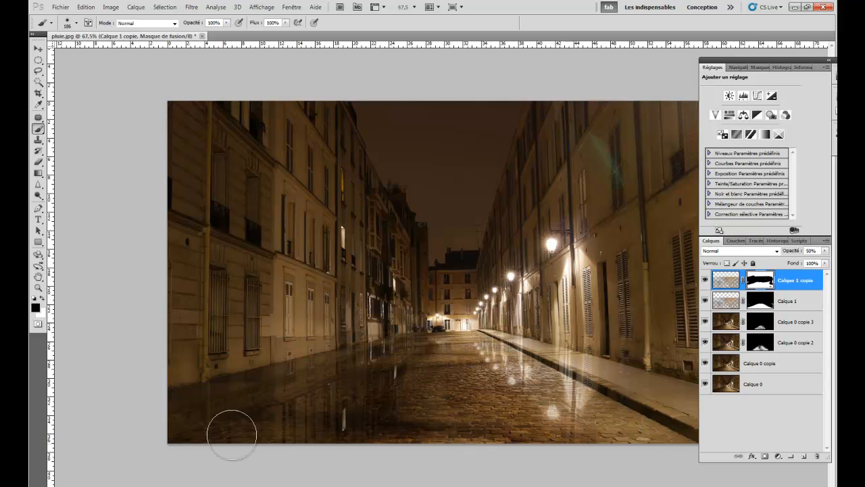
pyautogui.moveTo(430, 374); pyautogui.dragTo(396, 392)
pyautogui.moveTo(322, 374); pyautogui.dragTo(308, 377)
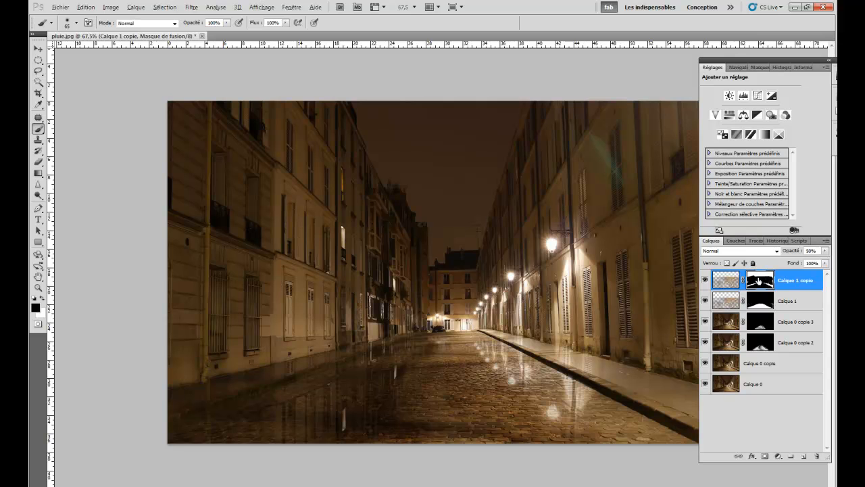
# - Display the Calque 1 copie mask alone and black out the leftover white areas around the two sidewalk strips with a 322 px brush
pyautogui.keyDown('alt'); pyautogui.click(758, 282); pyautogui.keyUp('alt')
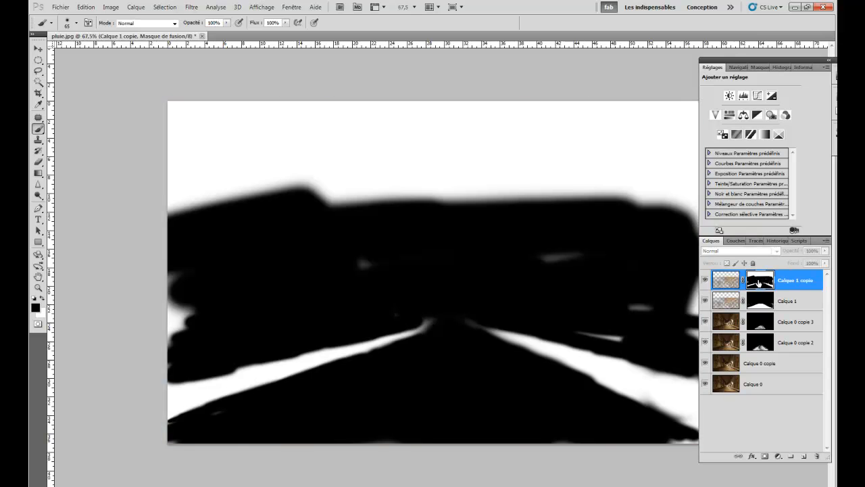
pyautogui.moveTo(552, 249)
pyautogui.mouseDown()
pyautogui.moveTo(337, 264)
pyautogui.moveTo(337, 276)
pyautogui.moveTo(183, 319)
pyautogui.moveTo(194, 273)
pyautogui.moveTo(141, 289)
pyautogui.moveTo(144, 302)
pyautogui.moveTo(170, 309)
pyautogui.moveTo(216, 308)
pyautogui.moveTo(170, 331)
pyautogui.moveTo(162, 344)
pyautogui.moveTo(173, 374)
pyautogui.mouseUp()
pyautogui.moveTo(401, 314)
pyautogui.mouseDown()
pyautogui.moveTo(631, 299)
pyautogui.moveTo(620, 304)
pyautogui.moveTo(651, 311)
pyautogui.moveTo(641, 326)
pyautogui.moveTo(573, 329)
pyautogui.moveTo(689, 345)
pyautogui.moveTo(695, 312)
pyautogui.moveTo(693, 324)
pyautogui.moveTo(677, 323)
pyautogui.moveTo(696, 310)
pyautogui.moveTo(696, 217)
pyautogui.moveTo(679, 203)
pyautogui.moveTo(632, 204)
pyautogui.moveTo(688, 215)
pyautogui.moveTo(681, 205)
pyautogui.moveTo(596, 201)
pyautogui.moveTo(245, 206)
pyautogui.moveTo(402, 199)
pyautogui.moveTo(401, 189)
pyautogui.moveTo(447, 193)
pyautogui.moveTo(194, 195)
pyautogui.moveTo(183, 203)
pyautogui.moveTo(447, 186)
pyautogui.moveTo(689, 189)
pyautogui.moveTo(134, 154)
pyautogui.moveTo(364, 128)
pyautogui.moveTo(754, 135)
pyautogui.moveTo(156, 110)
pyautogui.moveTo(741, 144)
pyautogui.moveTo(429, 233)
pyautogui.mouseUp()
pyautogui.keyDown('alt'); pyautogui.rightClick(402, 189); pyautogui.keyUp('alt')
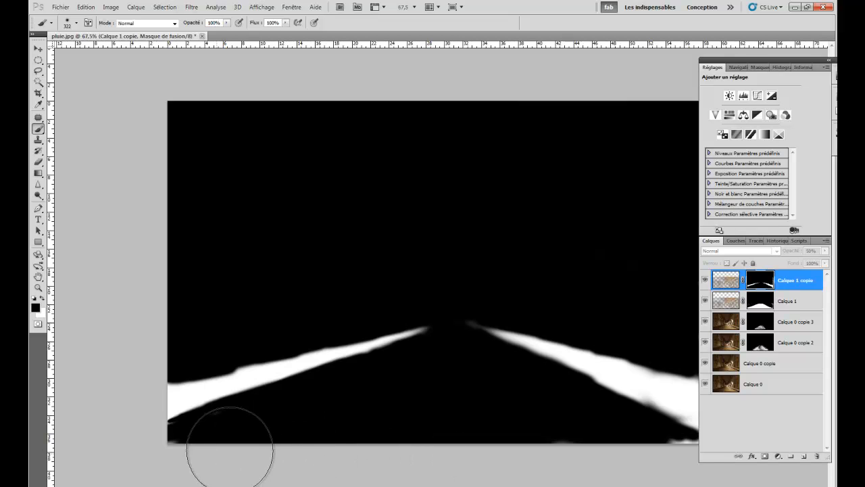
pyautogui.moveTo(512, 436)
pyautogui.mouseDown()
pyautogui.moveTo(595, 440)
pyautogui.moveTo(684, 469)
pyautogui.mouseUp()
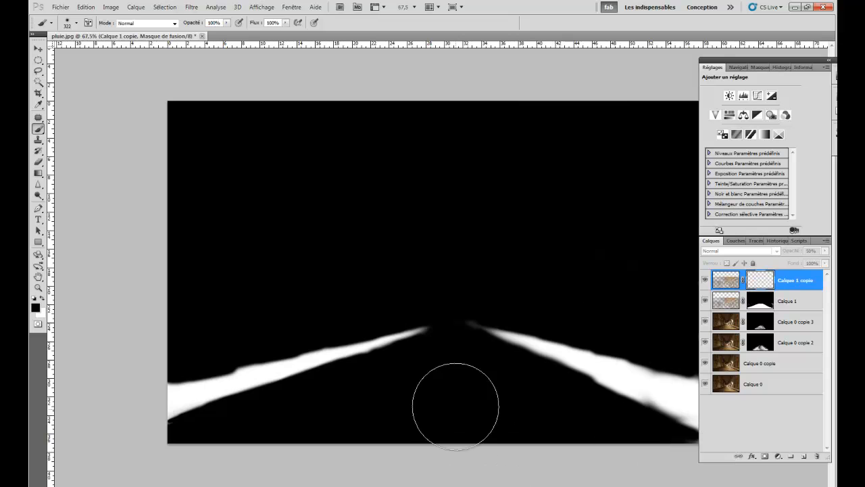
pyautogui.keyDown('alt'); pyautogui.click(765, 283); pyautogui.keyUp('alt')
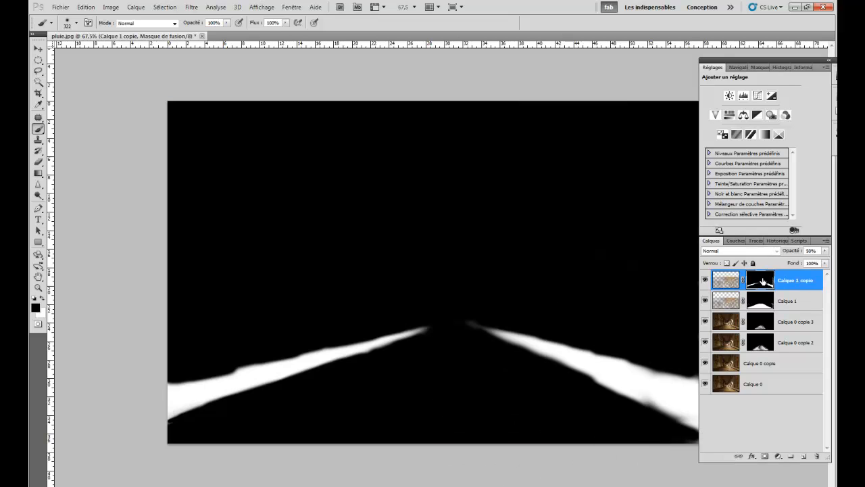
pyautogui.moveTo(487, 350); pyautogui.dragTo(445, 349)
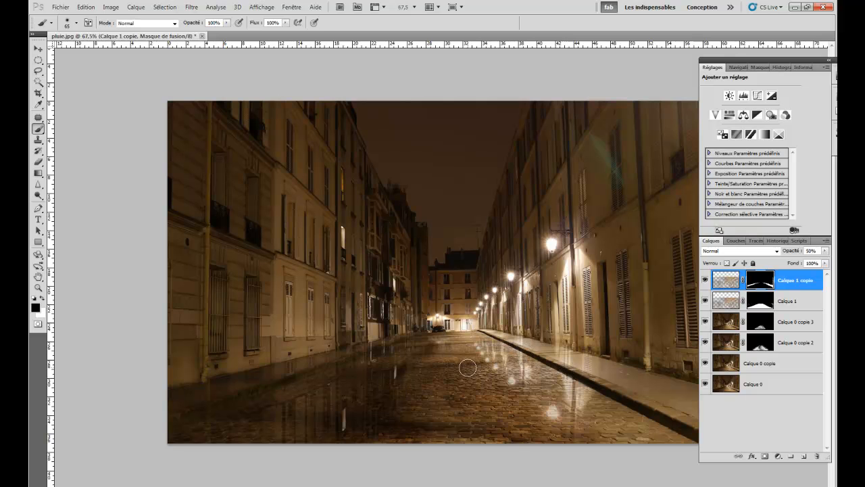
# - Distort the Calque 1 copie reflection with Torsion, pulling its upper right corner inward to match the right sidewalk's perspective
pyautogui.keyDown('alt'); pyautogui.scroll(-1, 467, 363); pyautogui.keyUp('alt')
pyautogui.keyDown('alt'); pyautogui.scroll(-1, 469, 359); pyautogui.keyUp('alt')
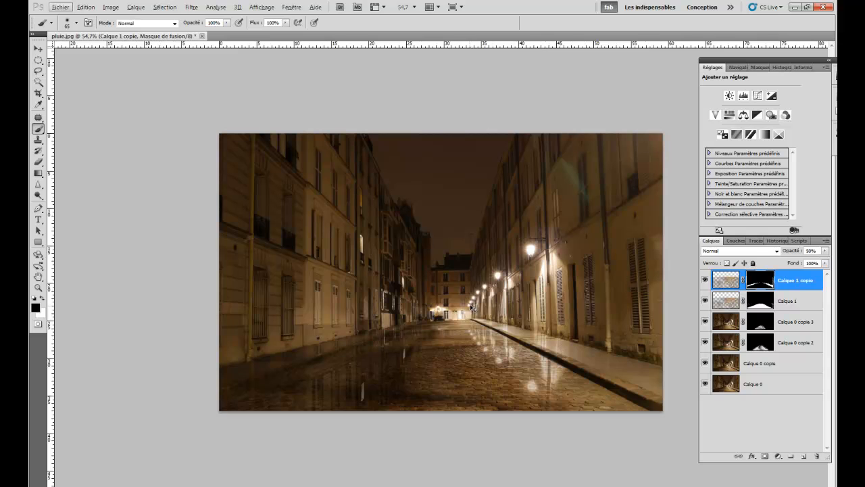
pyautogui.click(726, 280)
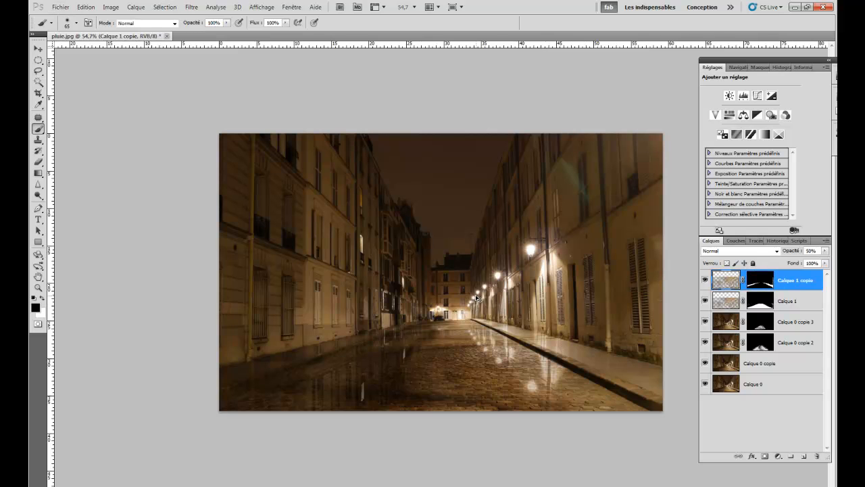
pyautogui.hotkey('ctrl', 't')
pyautogui.scroll(-1, 491, 313)
pyautogui.rightClick(494, 322)
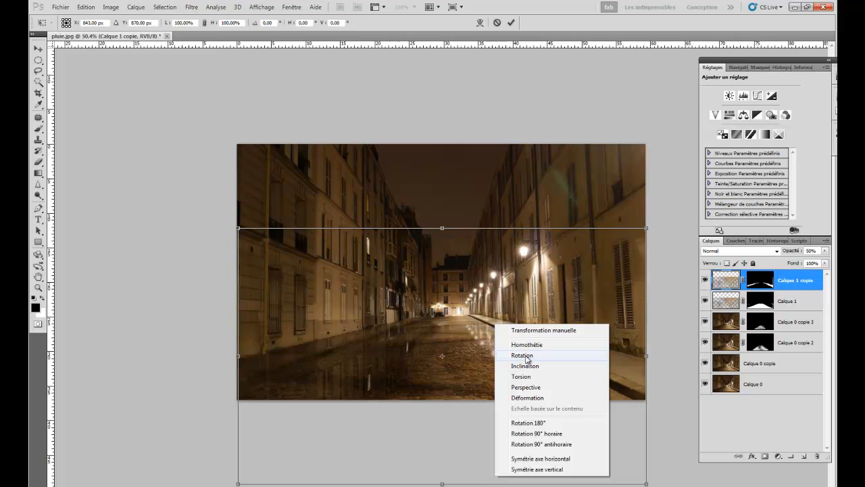
pyautogui.click(526, 377)
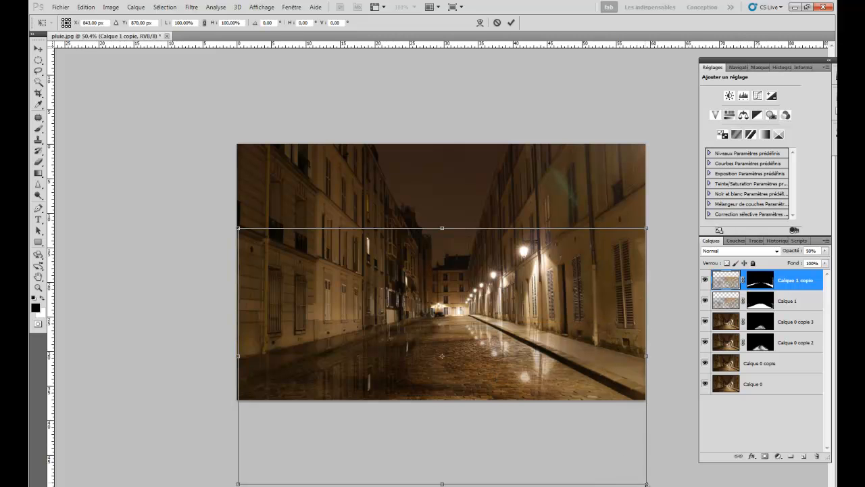
pyautogui.moveTo(647, 484); pyautogui.dragTo(651, 483)
pyautogui.moveTo(649, 358); pyautogui.dragTo(644, 357)
pyautogui.moveTo(640, 231); pyautogui.dragTo(627, 231)
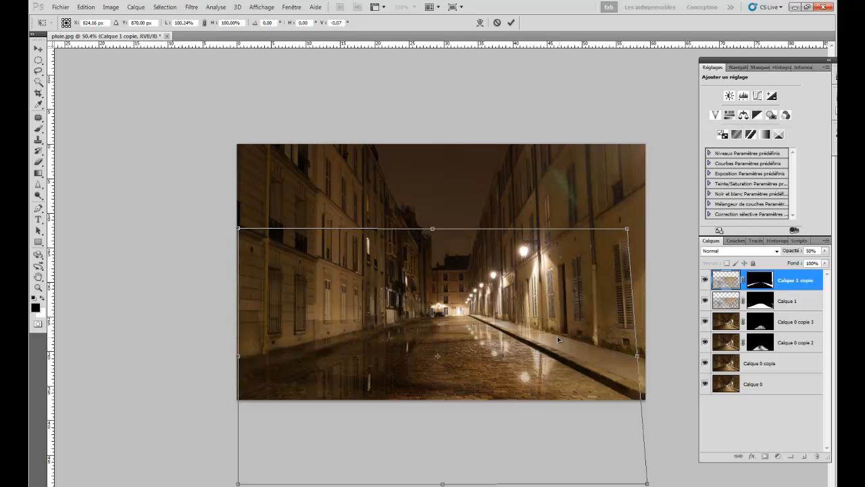
# - Widen and shift the distorted reflection to about 103.4% width with free transform, apply it, and reselect the Calque 1 copie mask
pyautogui.rightClick(482, 295)
pyautogui.click(513, 302)
pyautogui.moveTo(639, 356); pyautogui.dragTo(643, 356)
pyautogui.moveTo(495, 329); pyautogui.dragTo(499, 328)
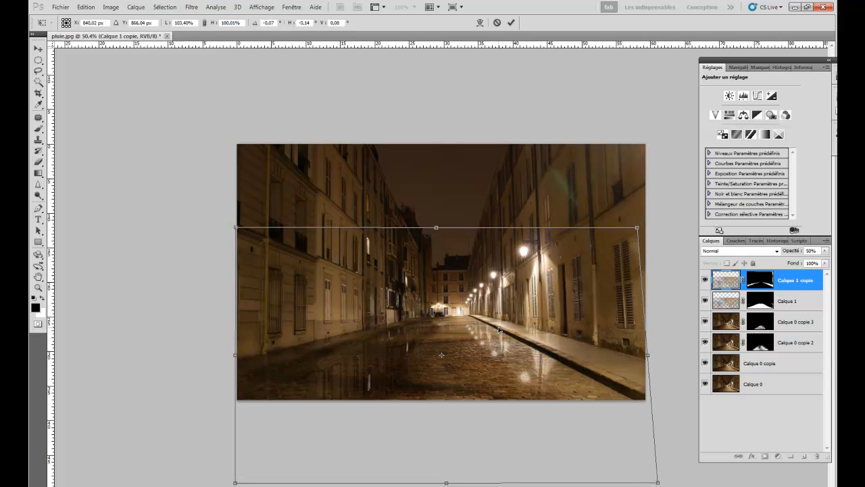
pyautogui.press('Return')
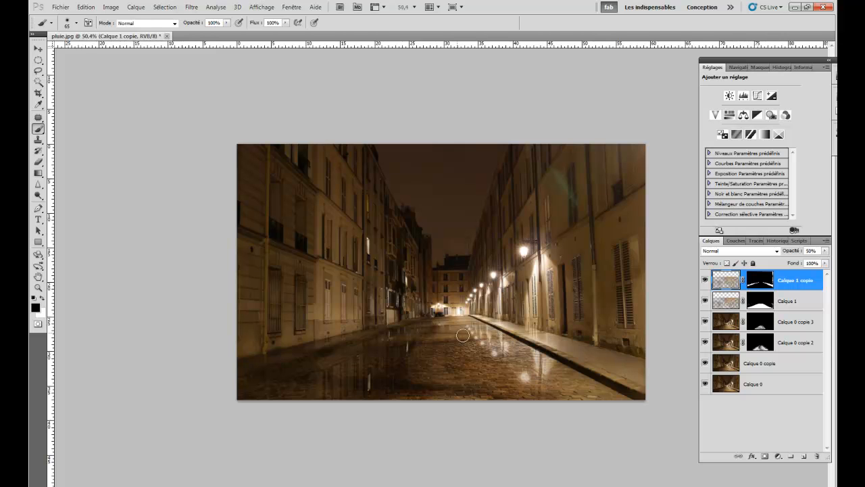
pyautogui.click(761, 280)
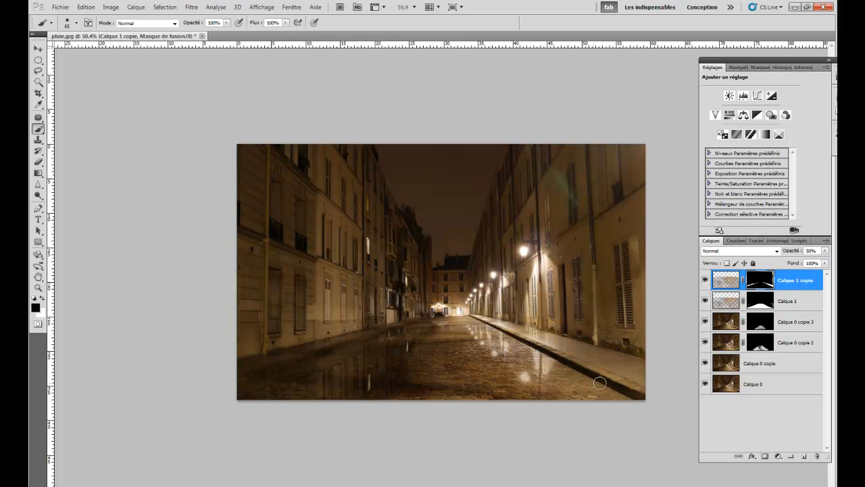
# - Create a new top layer filled with black and add 400% Gaussian monochromatic noise to it
pyautogui.click(793, 457)
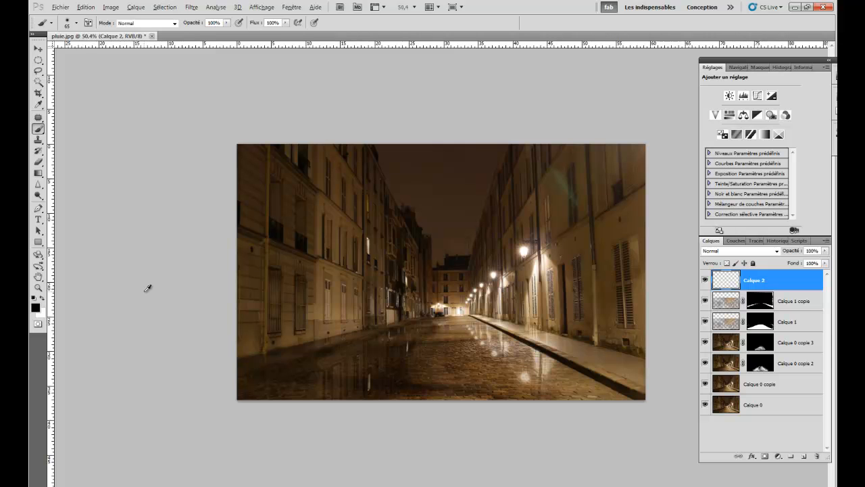
pyautogui.hotkey('alt', 'BackSpace')
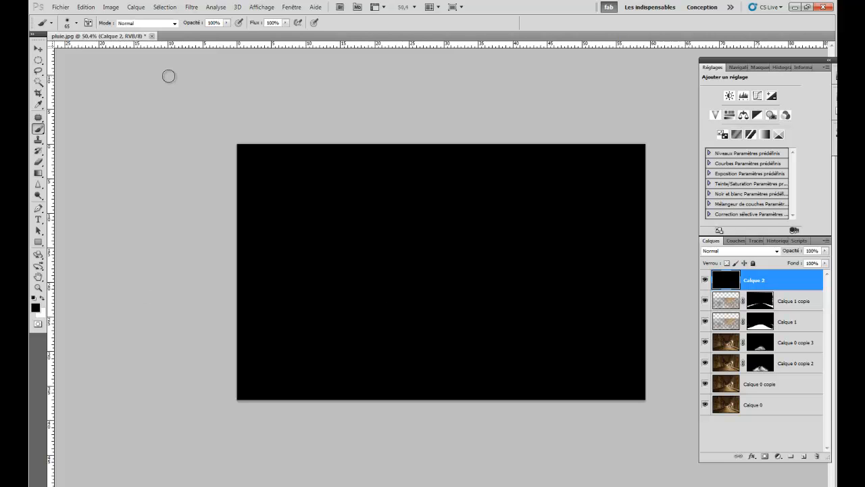
pyautogui.click(193, 8)
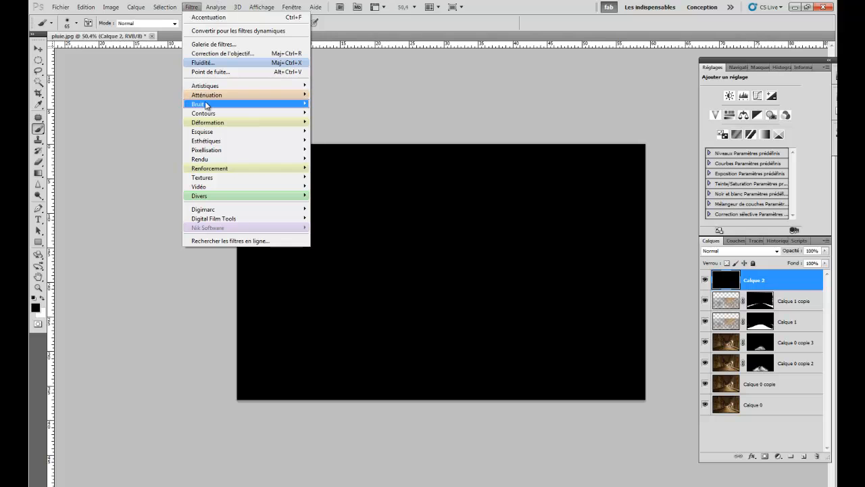
pyautogui.moveTo(201, 105)
pyautogui.click(163, 104)
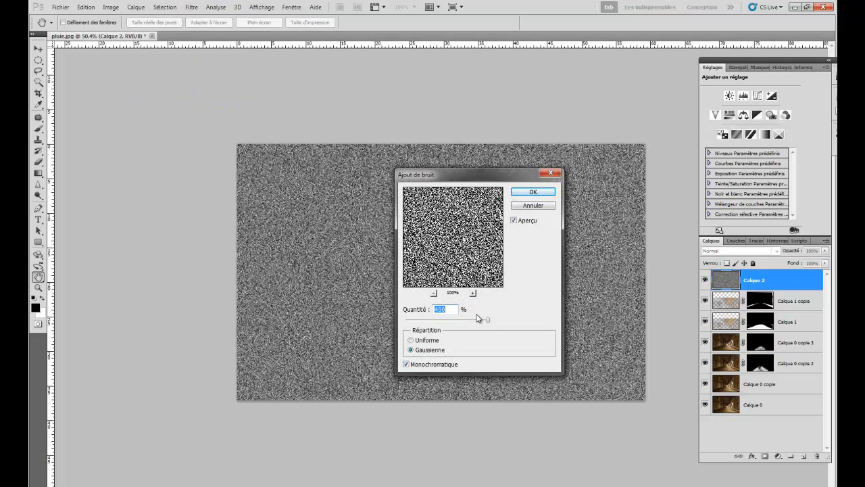
pyautogui.click(406, 365)
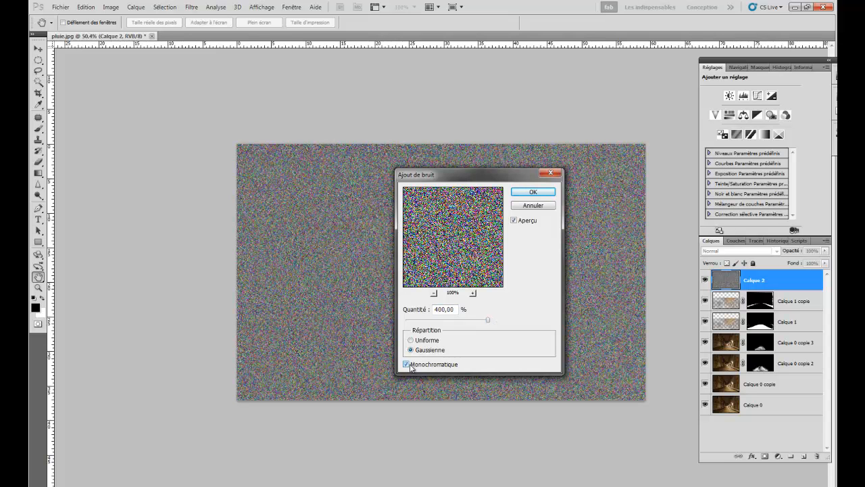
pyautogui.click(533, 192)
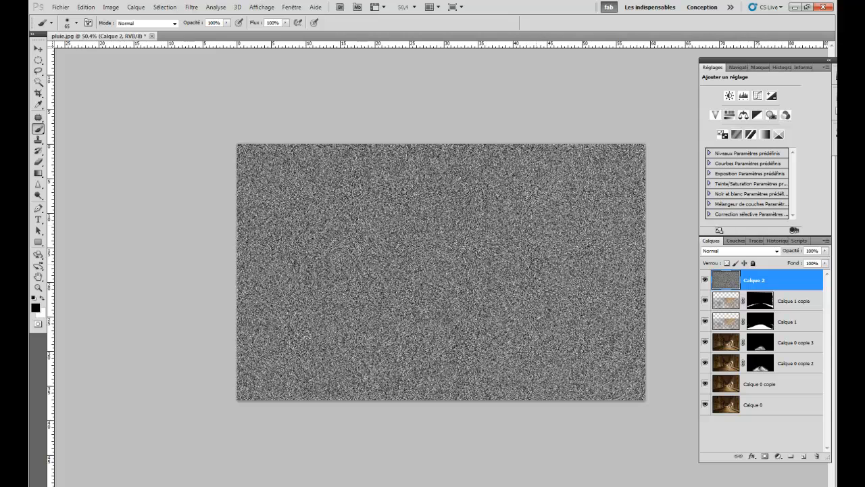
# - Apply a Gaussian blur with a 1 pixel radius to the noise layer Calque 2
pyautogui.click(191, 8)
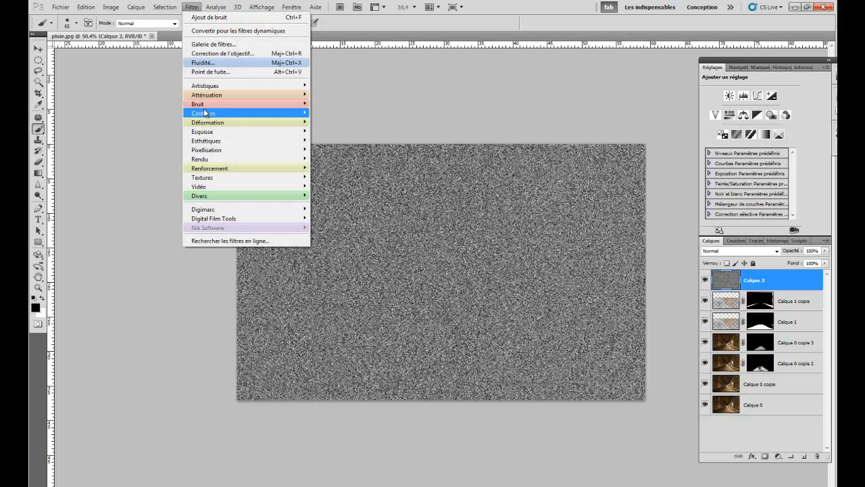
pyautogui.moveTo(207, 98)
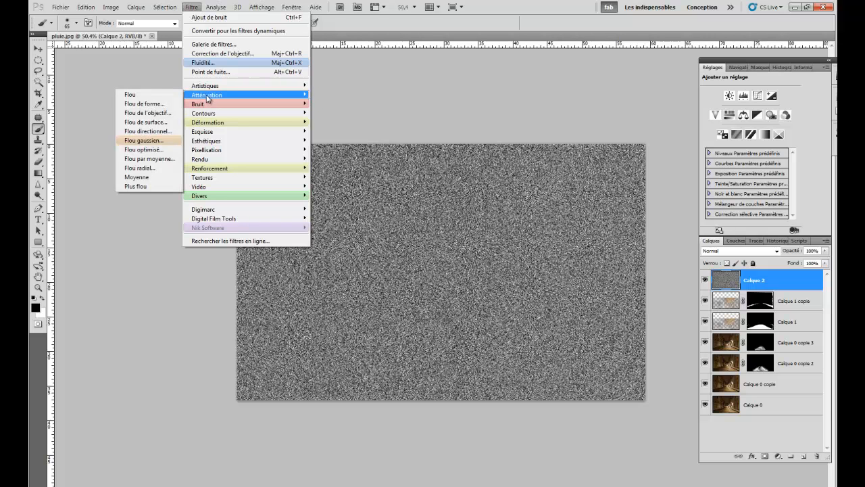
pyautogui.click(148, 140)
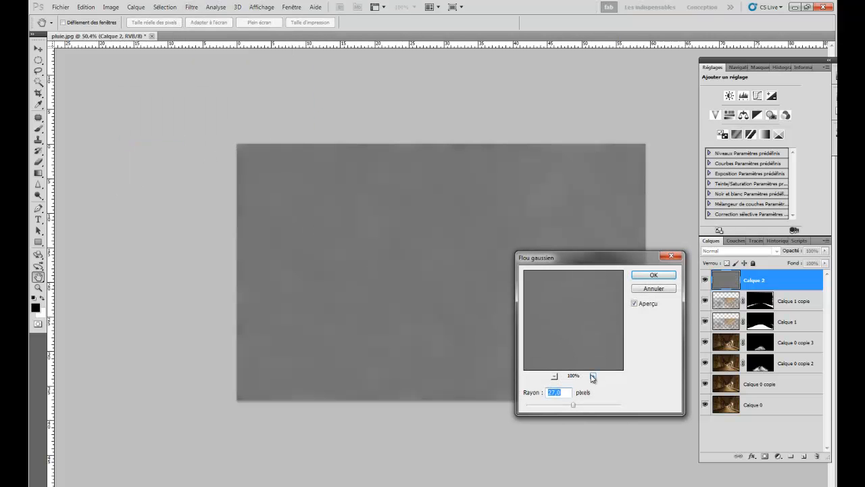
pyautogui.write('1')
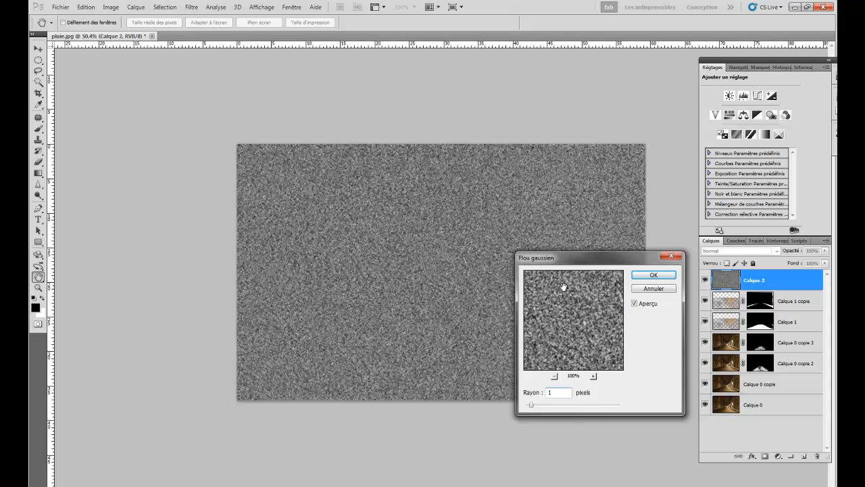
pyautogui.click(639, 279)
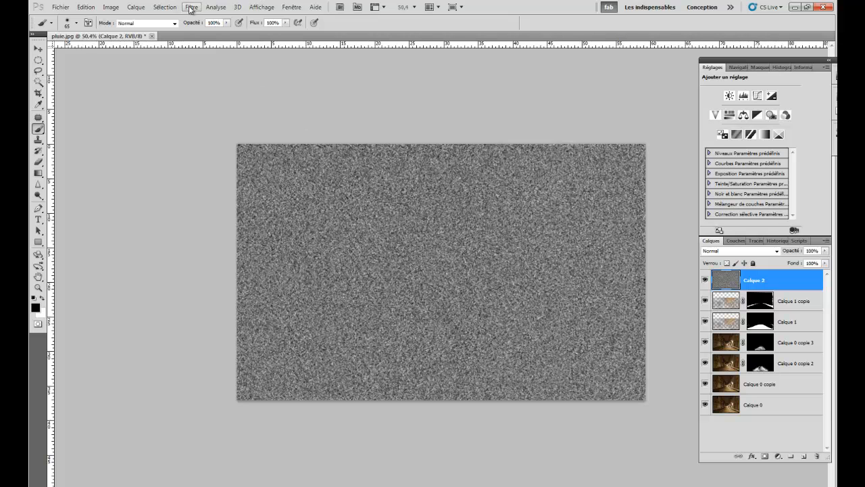
# - Rotate the whole image 90° counterclockwise
pyautogui.click(110, 8)
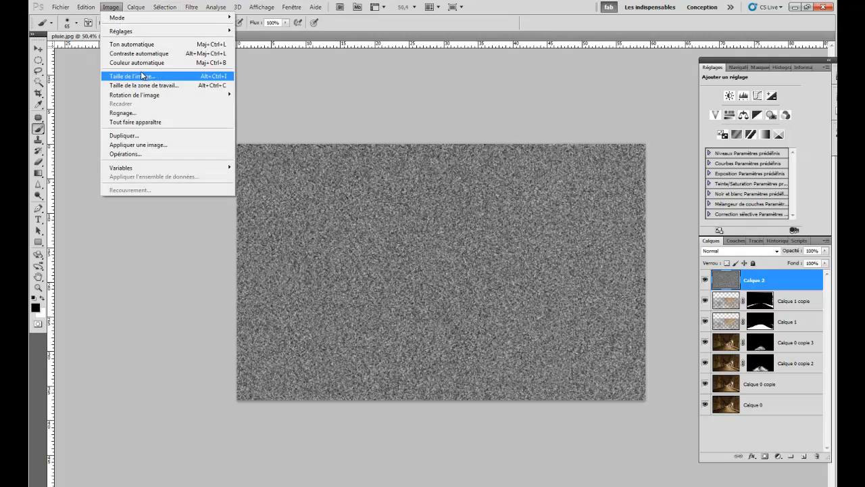
pyautogui.moveTo(157, 92)
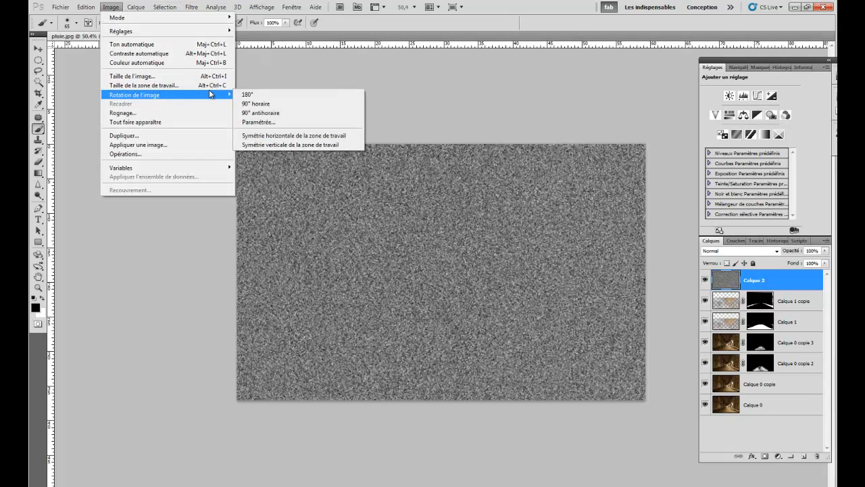
pyautogui.click(254, 116)
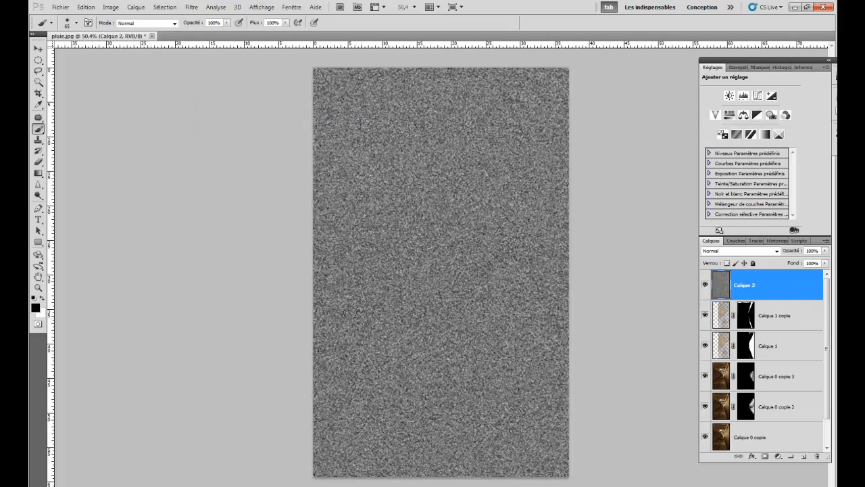
# - Apply the Soufflerie (Wind) filter coming from Droite to the noise layer Calque 2 twice
pyautogui.click(192, 7)
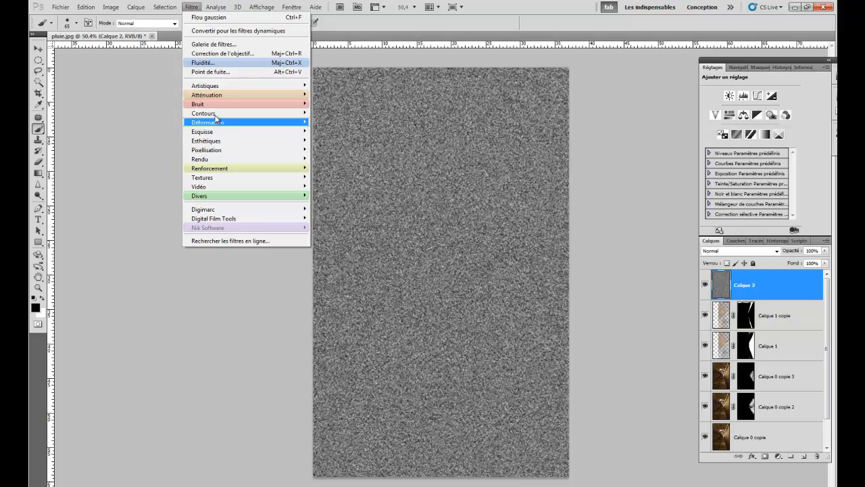
pyautogui.moveTo(206, 151)
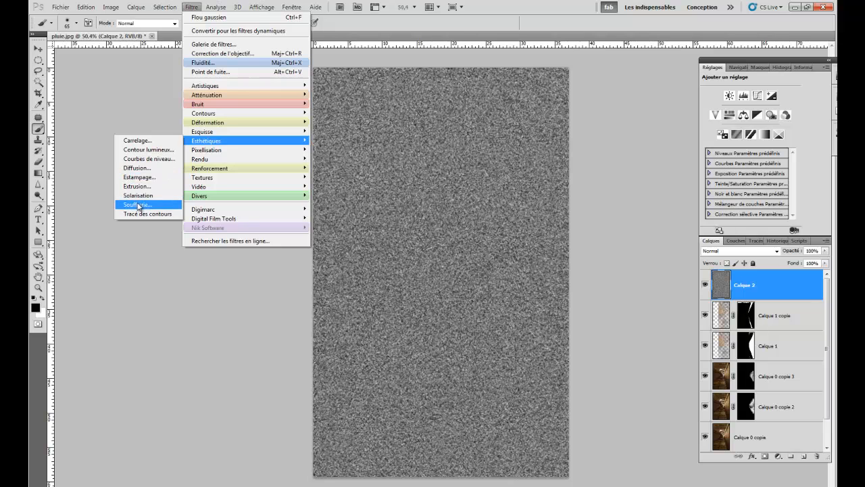
pyautogui.click(138, 205)
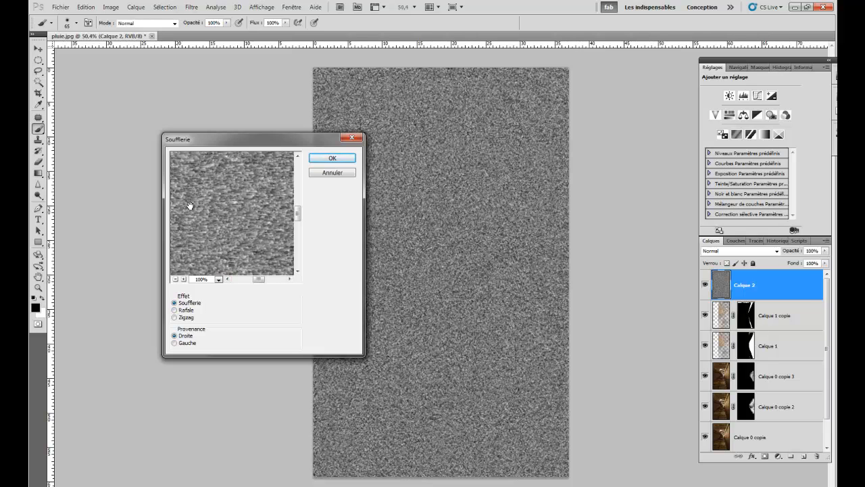
pyautogui.click(329, 159)
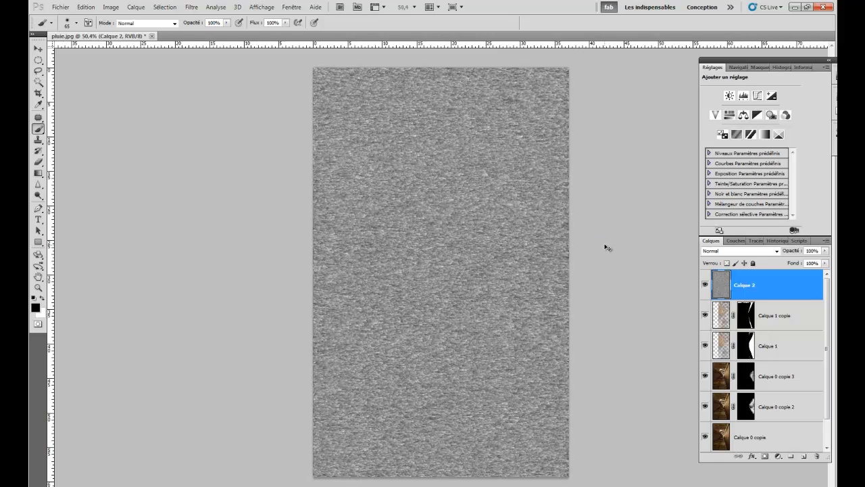
pyautogui.hotkey('ctrl', 'f')
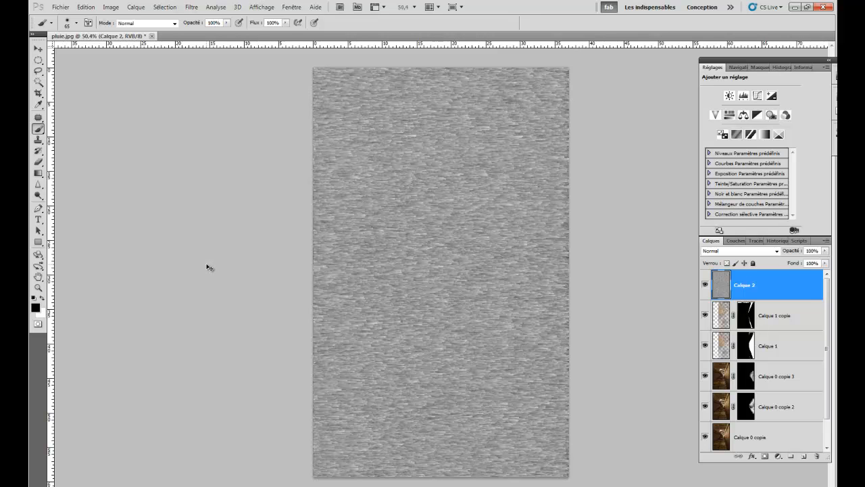
# - Adjust Calque 2 with Levels: sample a grey noise area as black point, and set input midtones to 0,65 and highlights to 230
pyautogui.hotkey('ctrl', 'l')
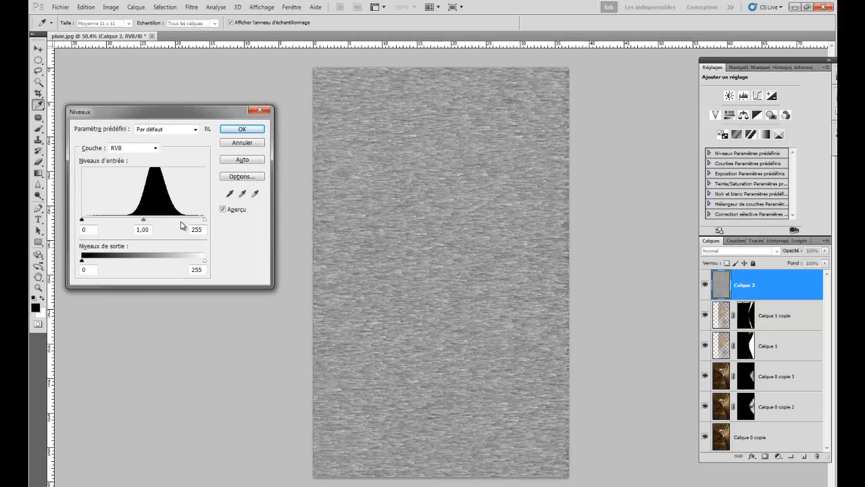
pyautogui.click(231, 195)
pyautogui.click(230, 196)
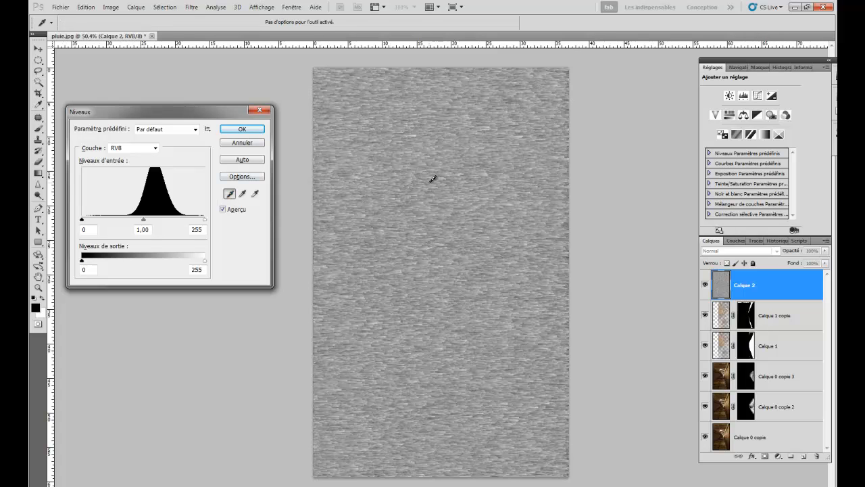
pyautogui.click(379, 260)
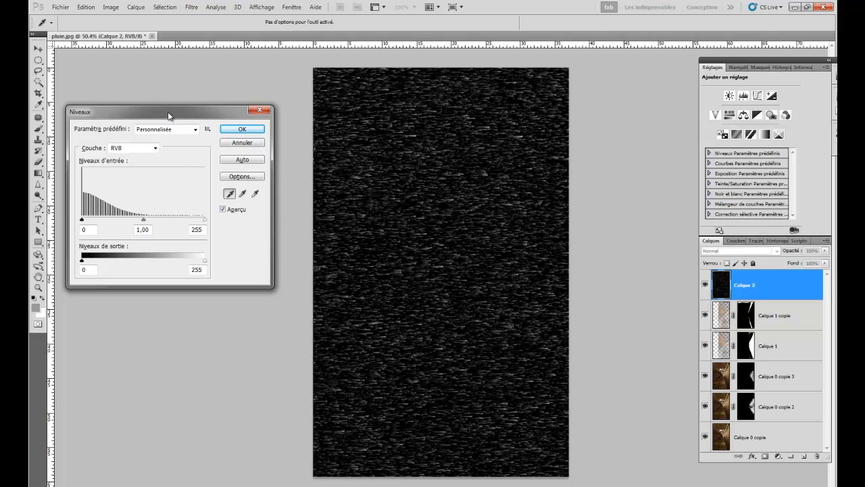
pyautogui.moveTo(169, 115); pyautogui.dragTo(183, 129)
pyautogui.moveTo(157, 236)
pyautogui.mouseDown()
pyautogui.moveTo(136, 235)
pyautogui.moveTo(207, 236)
pyautogui.mouseUp()
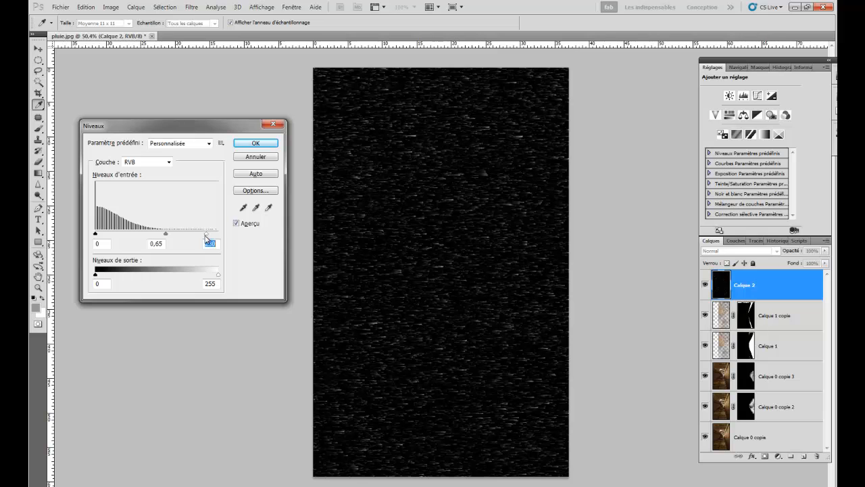
pyautogui.click(256, 143)
pyautogui.press('b')
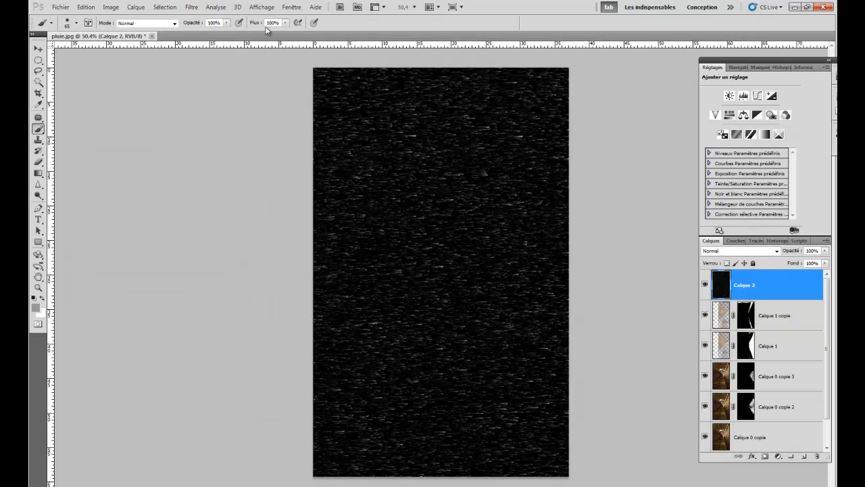
# - Rotate the whole image 90° clockwise
pyautogui.click(110, 7)
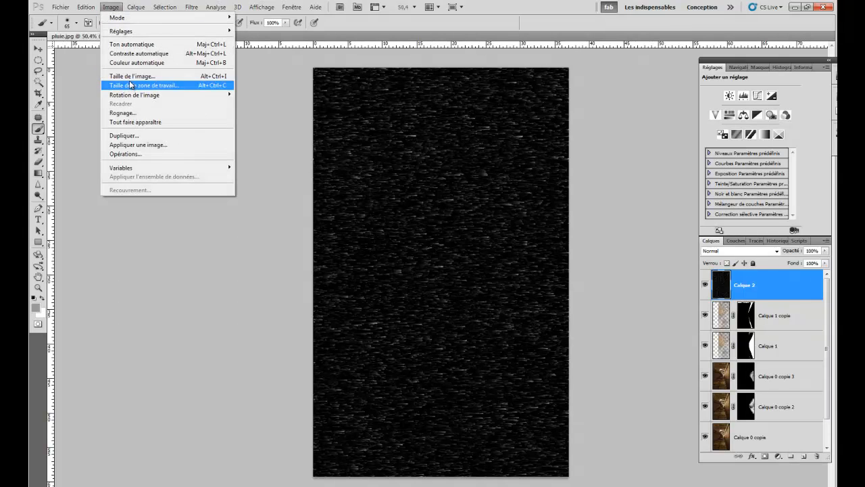
pyautogui.moveTo(134, 97)
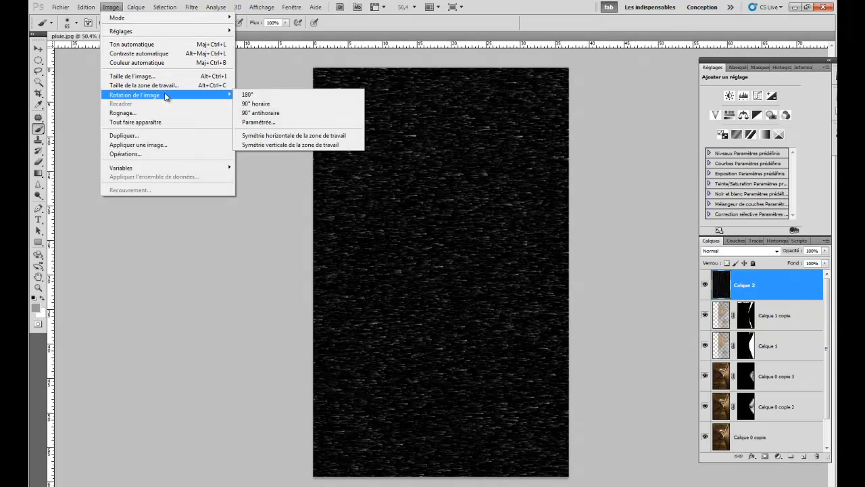
pyautogui.click(255, 104)
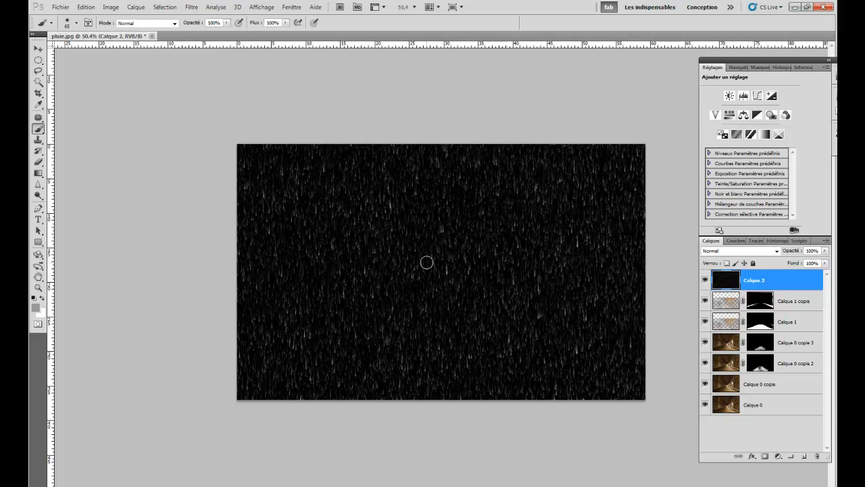
# - Set the rain layer Calque 2 to Superposition blend mode with its opacity at about 66%
pyautogui.click(717, 251)
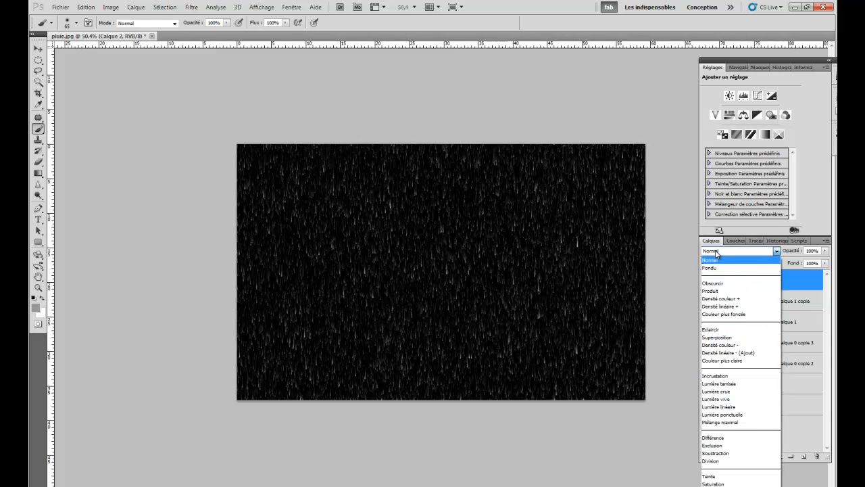
pyautogui.click(721, 337)
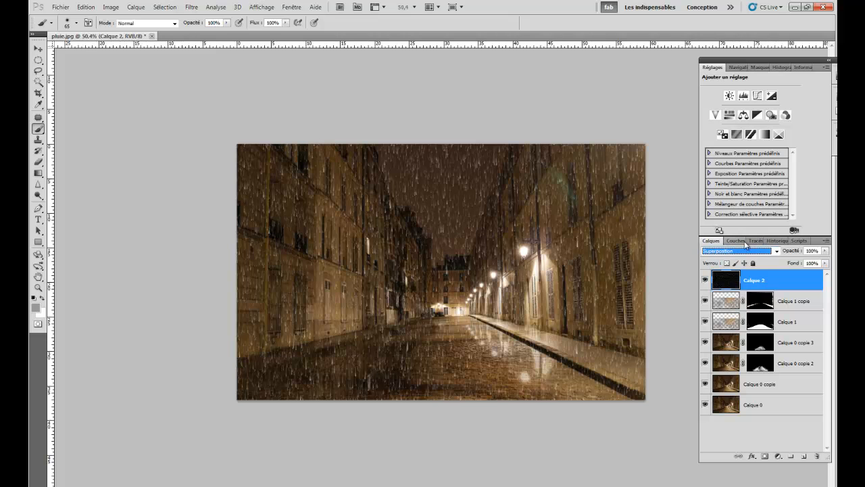
pyautogui.moveTo(792, 253); pyautogui.dragTo(757, 253)
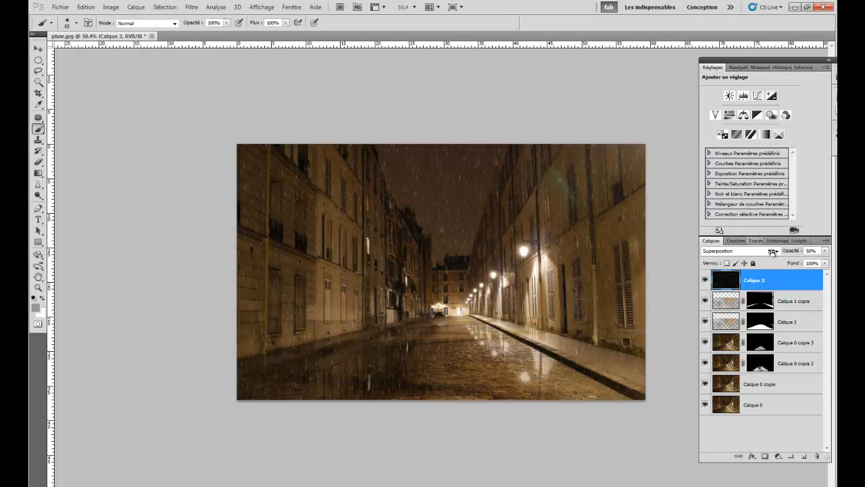
pyautogui.moveTo(781, 253); pyautogui.dragTo(778, 251)
# - Free-transform Calque 2 to about 118% width, 161% height and −25.7° rotation so slanted rain covers the photo, and fine-tune its opacity
pyautogui.hotkey('ctrl', 't')
pyautogui.moveTo(226, 270); pyautogui.dragTo(240, 357)
pyautogui.moveTo(499, 388); pyautogui.dragTo(531, 459)
pyautogui.moveTo(387, 159); pyautogui.dragTo(317, 108)
pyautogui.moveTo(259, 362); pyautogui.dragTo(227, 378)
pyautogui.moveTo(629, 186); pyautogui.dragTo(661, 169)
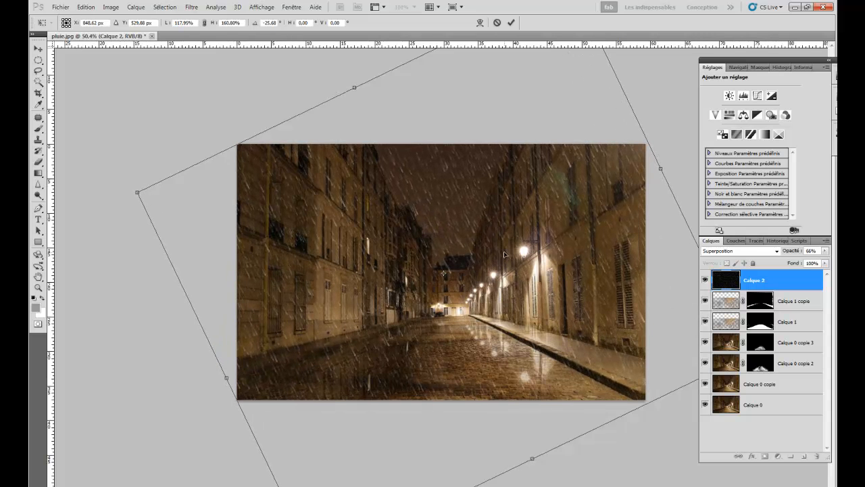
pyautogui.press('Return')
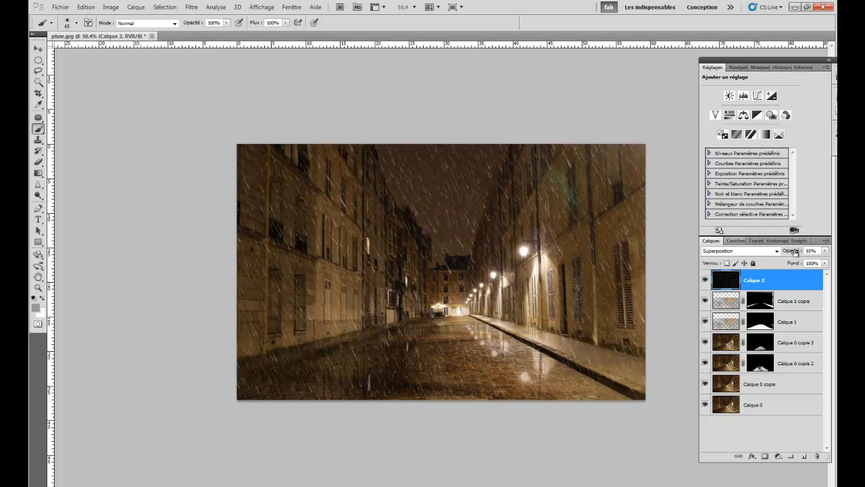
pyautogui.moveTo(789, 252); pyautogui.dragTo(791, 252)
pyautogui.moveTo(790, 252); pyautogui.dragTo(788, 252)
# - Duplicate Calque 0 copie, move the duplicate to the top of the layer stack, and clip it to the rain layer Calque 2
pyautogui.click(725, 385)
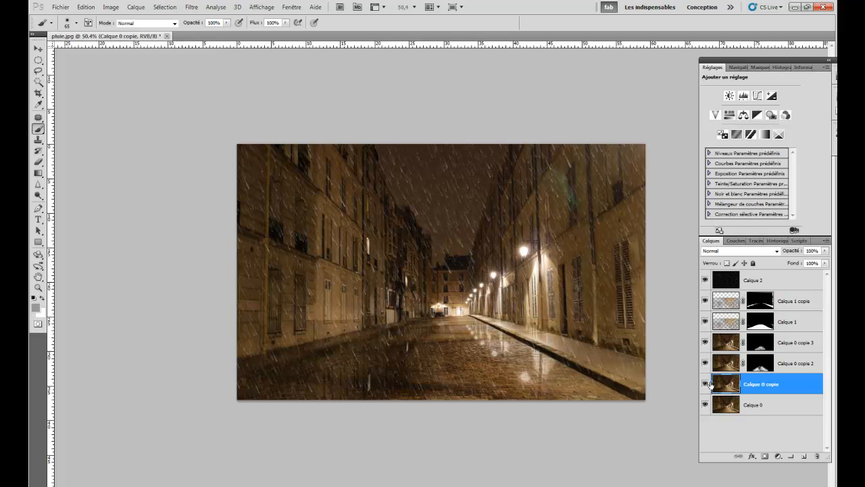
pyautogui.hotkey('ctrl', 'j')
pyautogui.moveTo(721, 386); pyautogui.dragTo(746, 277)
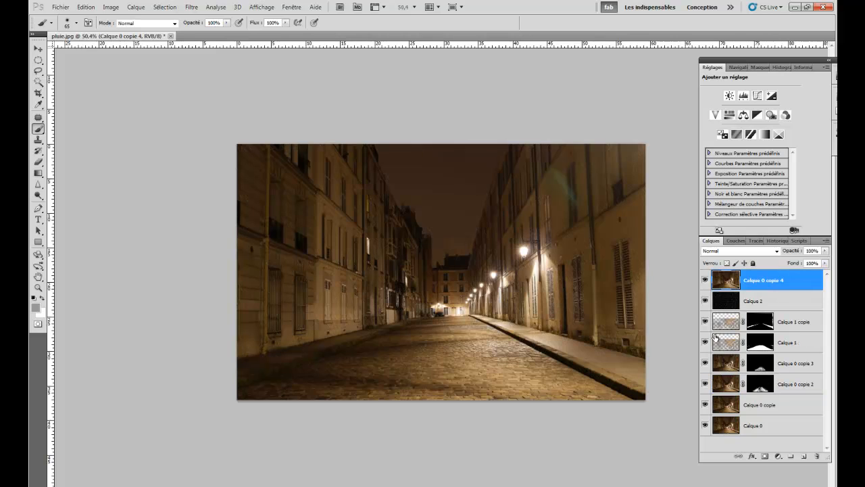
pyautogui.keyDown('alt'); pyautogui.click(762, 290); pyautogui.keyUp('alt')
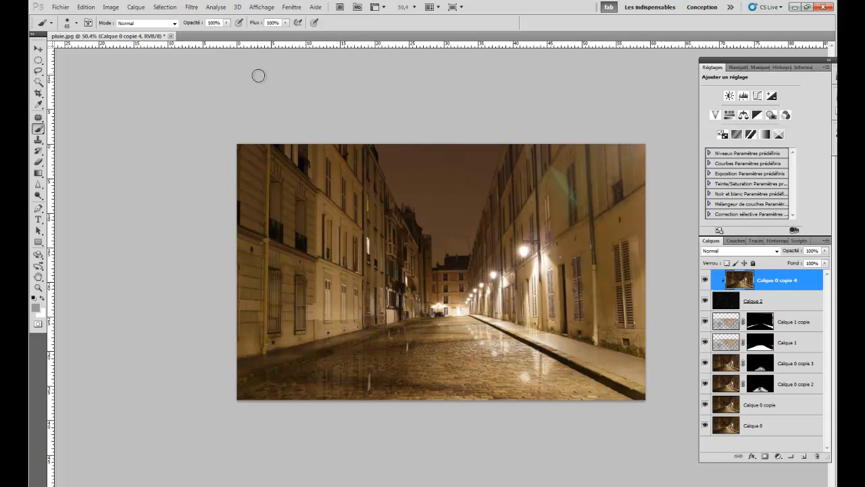
# - Apply a Gaussian blur to the clipped photo copy above the rain layer
pyautogui.click(191, 7)
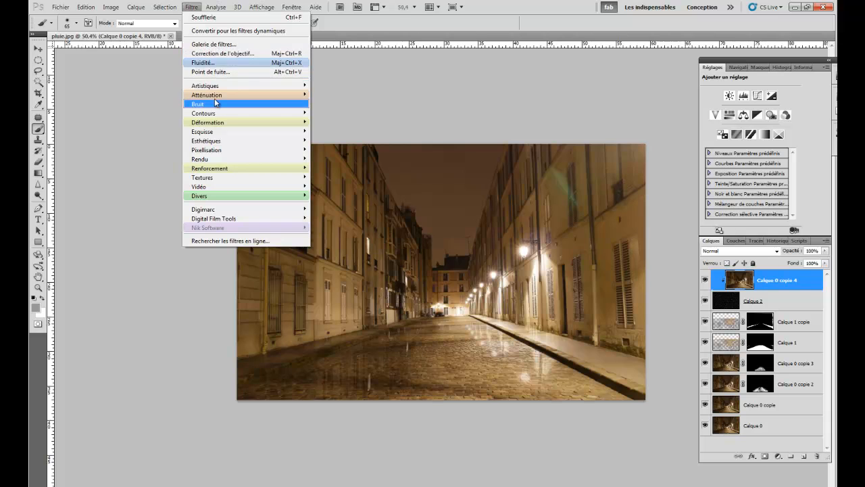
pyautogui.moveTo(208, 98)
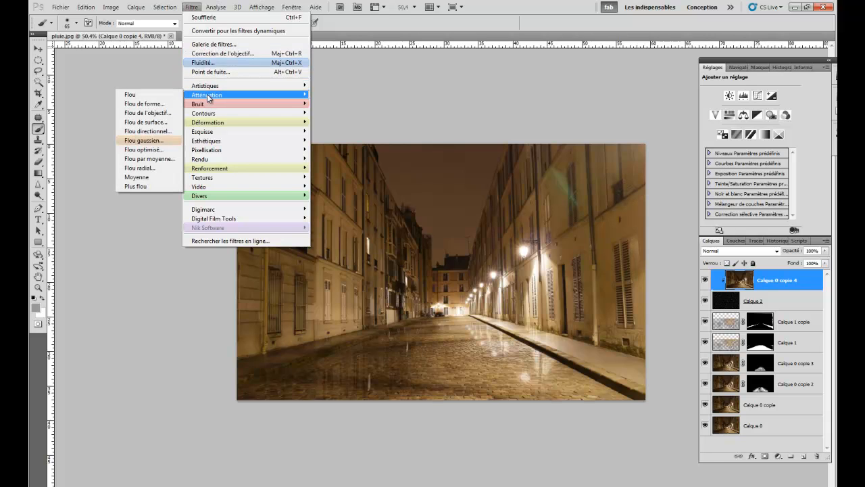
pyautogui.click(143, 139)
pyautogui.moveTo(531, 405); pyautogui.dragTo(571, 408)
pyautogui.moveTo(567, 326); pyautogui.dragTo(603, 320)
pyautogui.click(642, 276)
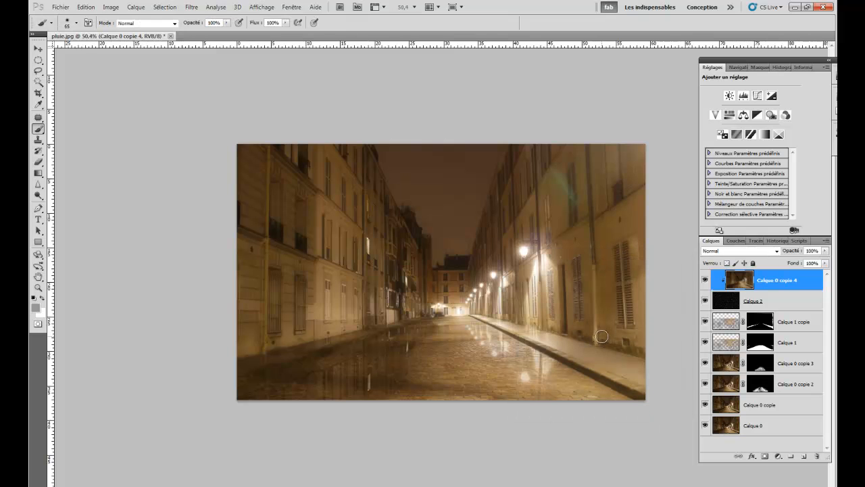
# - Try out successive blend modes, from Normal through Soustraction, on the clipped photo copy Calque 0 copie 4 above the rain layer
pyautogui.click(725, 251)
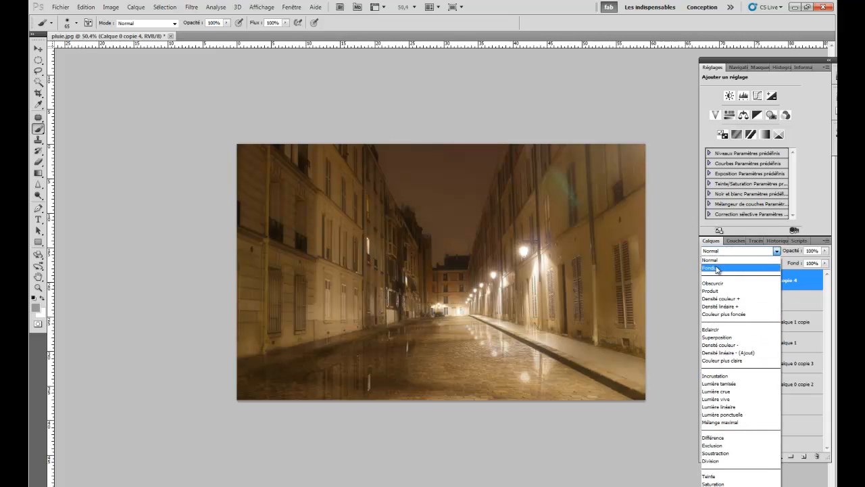
pyautogui.click(719, 263)
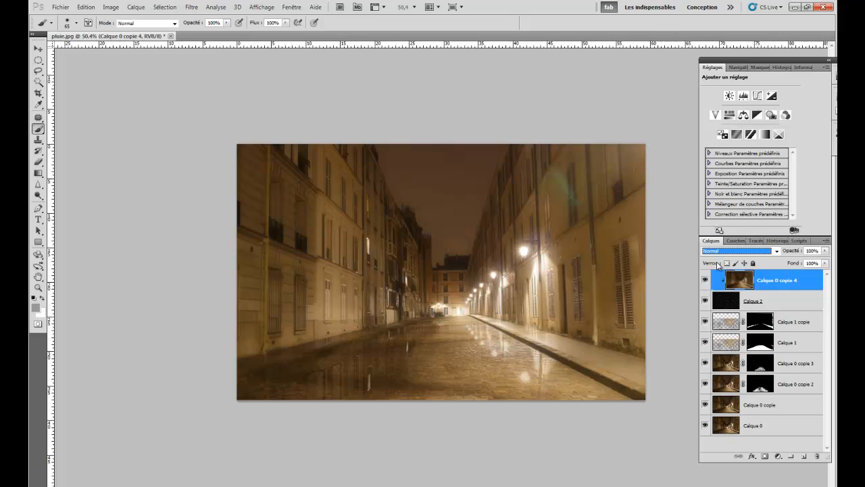
pyautogui.press('Down')
pyautogui.press('Down')
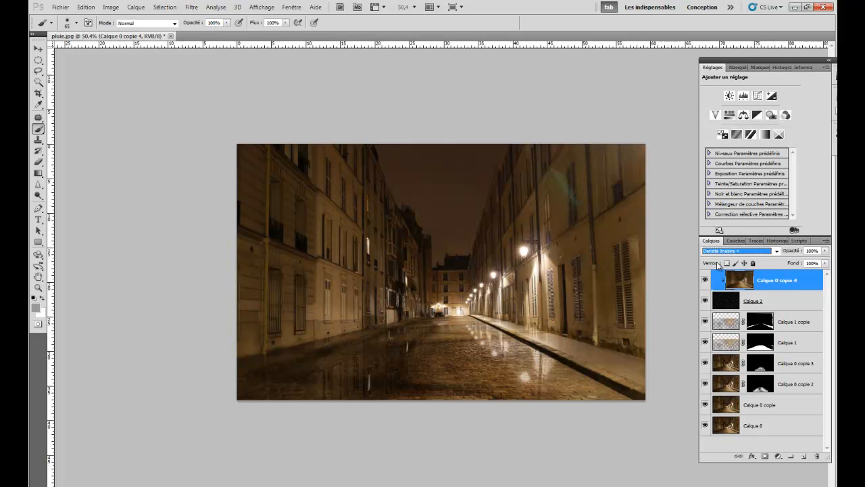
pyautogui.press('Down')
pyautogui.press('Down')
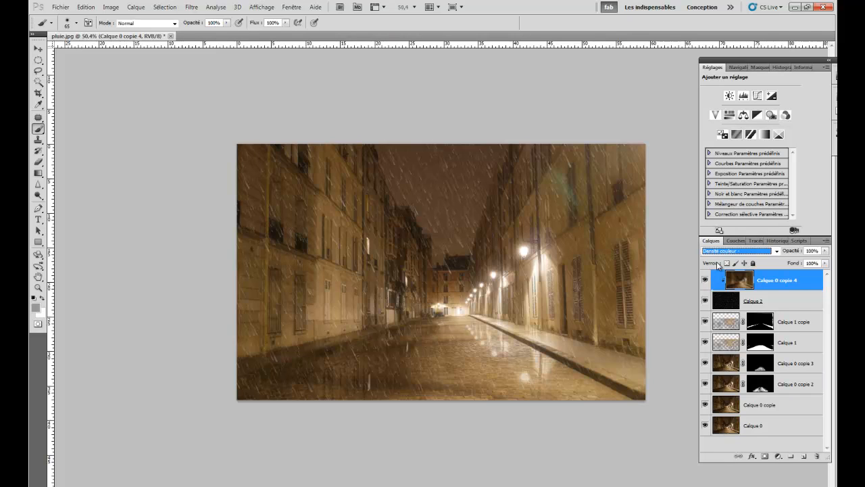
pyautogui.press('Down')
pyautogui.press('Down')
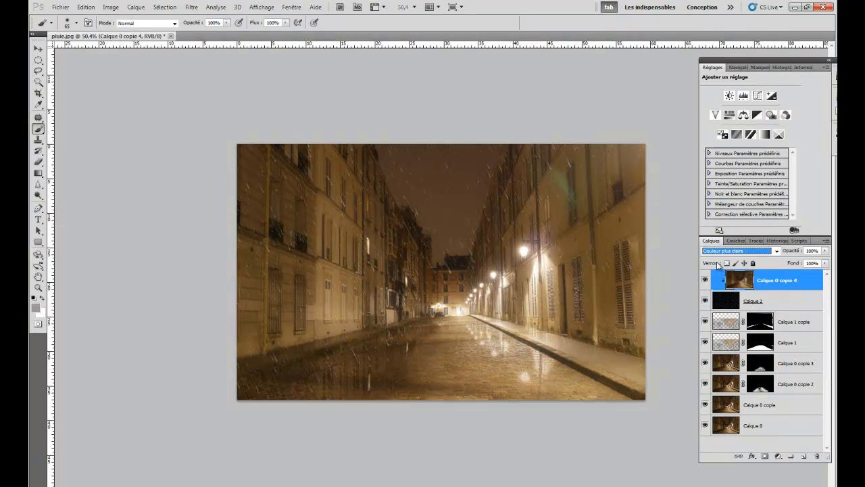
pyautogui.press('Down')
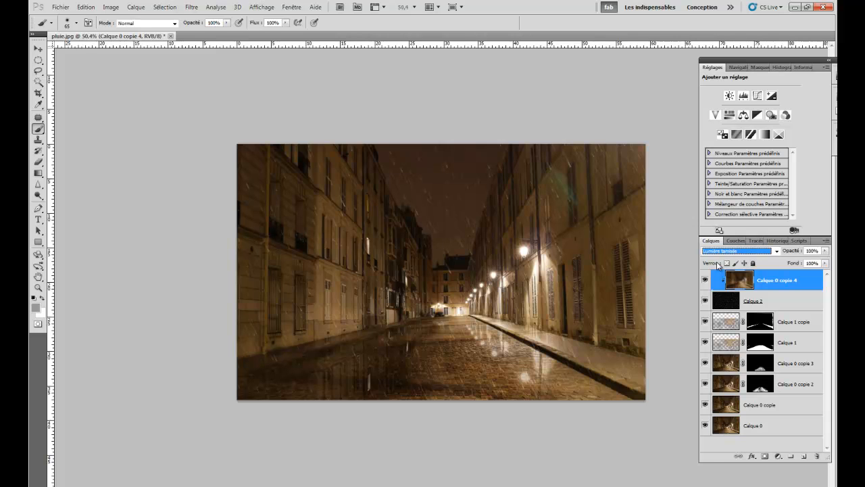
pyautogui.press('Down')
pyautogui.press('Up')
pyautogui.press('Down')
pyautogui.press('Down')
pyautogui.press('Down')
pyautogui.press('Down')
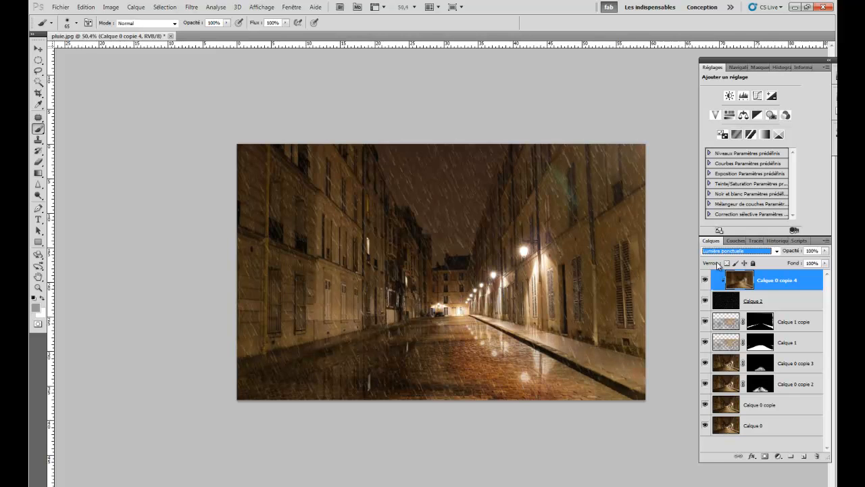
pyautogui.press('Down')
pyautogui.press('Down')
pyautogui.press('Down')
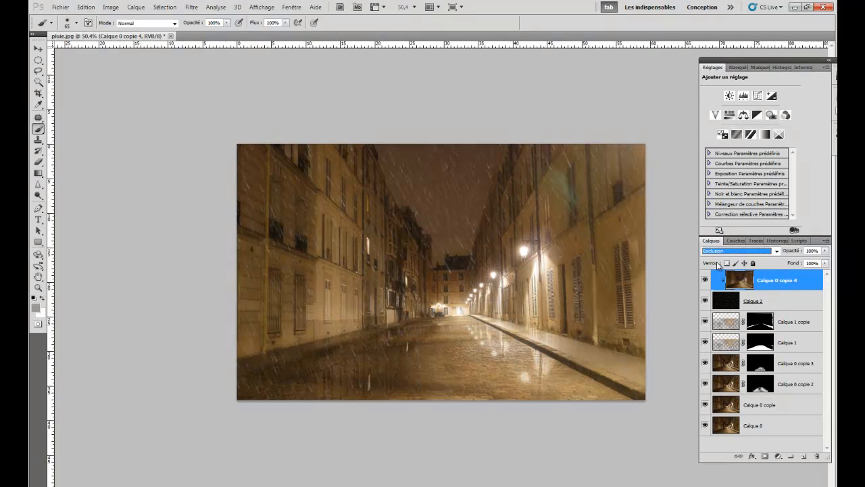
pyautogui.press('Down')
pyautogui.press('Down')
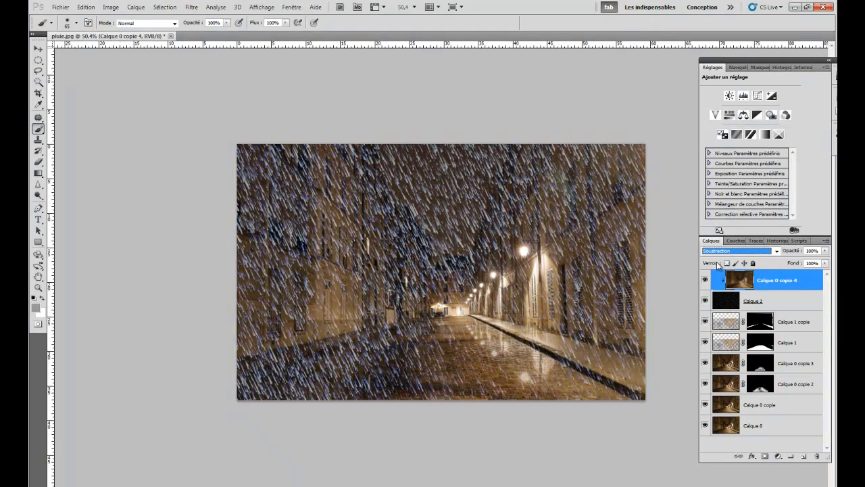
pyautogui.press('Up')
pyautogui.press('Up')
pyautogui.press('Up')
pyautogui.press('Up')
pyautogui.press('Up')
pyautogui.press('Up')
pyautogui.press('Up')
pyautogui.press('Up')
pyautogui.press('Up')
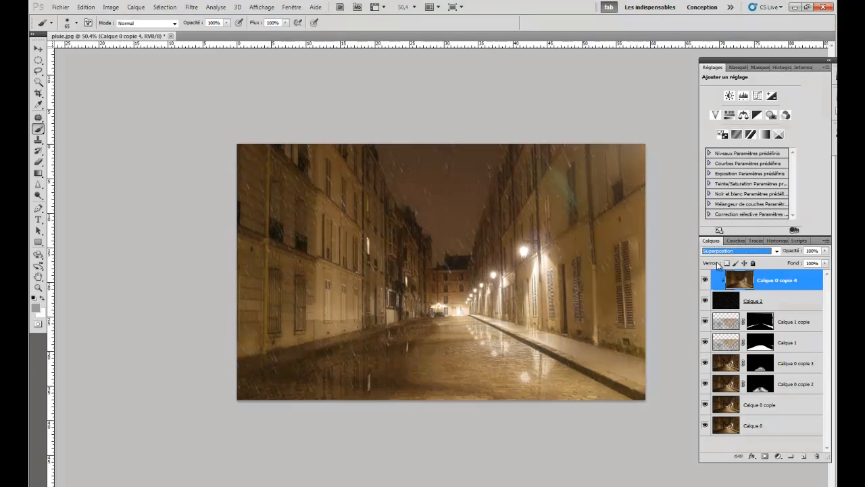
# - Set the blend mode of the clipped photo copy Calque 0 copie 4 to Incrustation
pyautogui.press('Down')
pyautogui.click(720, 252)
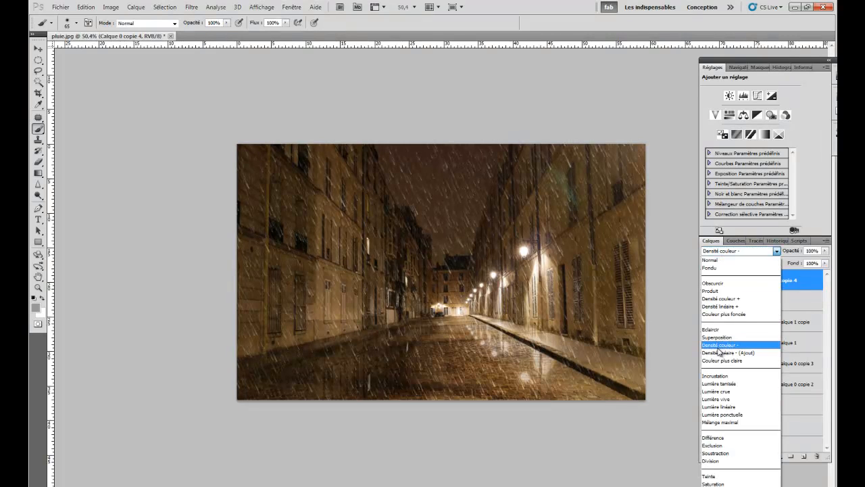
pyautogui.click(711, 376)
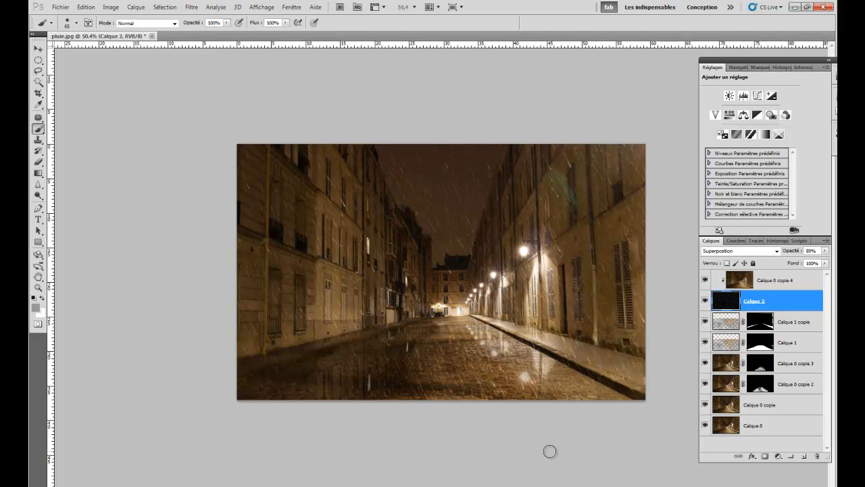
# - Compare the street with and without the layers Calque 0 copie 3 and Calque 1 by toggling their visibility
pyautogui.click(705, 363)
pyautogui.click(705, 364)
pyautogui.click(705, 342)
pyautogui.click(705, 342)
pyautogui.click(705, 343)
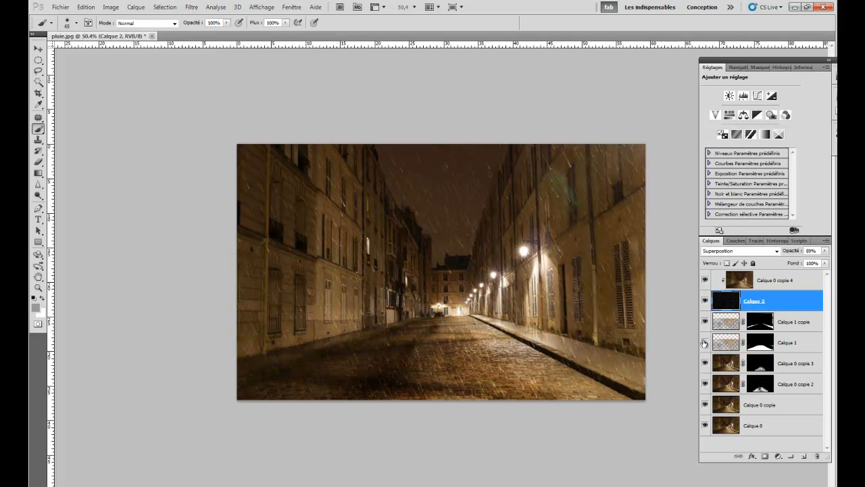
pyautogui.click(704, 342)
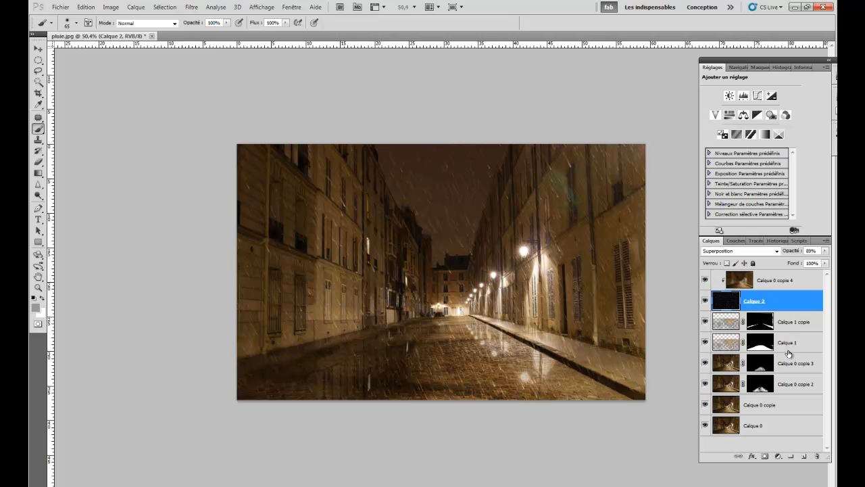
pyautogui.click(704, 342)
pyautogui.click(704, 343)
# - Try the Aérographe filter on the reflection layer Calque 1 with Longueur 20 and Rayon 2, checking the preview around the street lamps
pyautogui.click(730, 345)
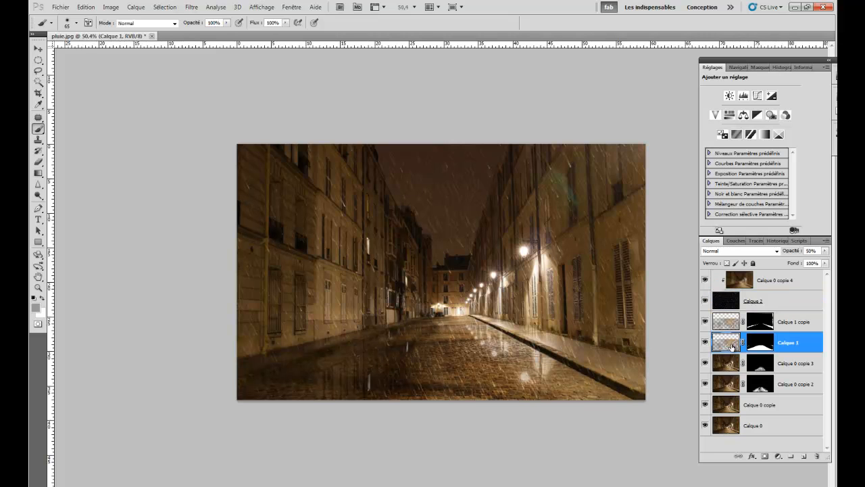
pyautogui.click(192, 9)
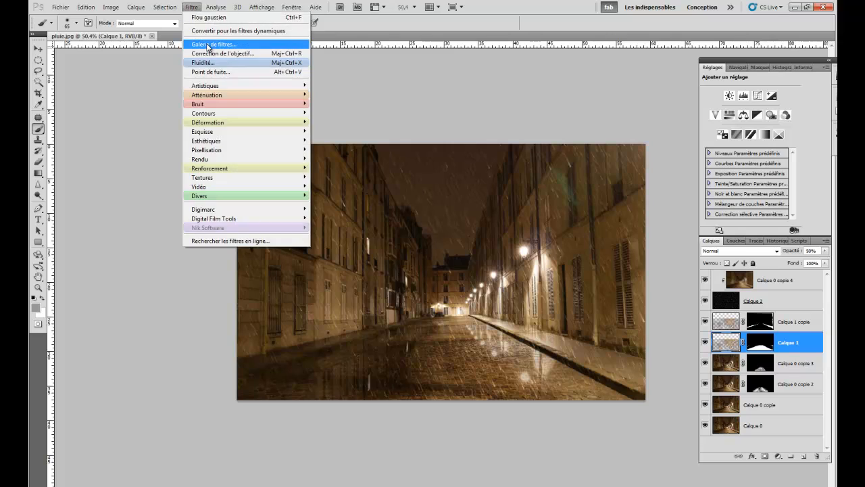
pyautogui.click(248, 63)
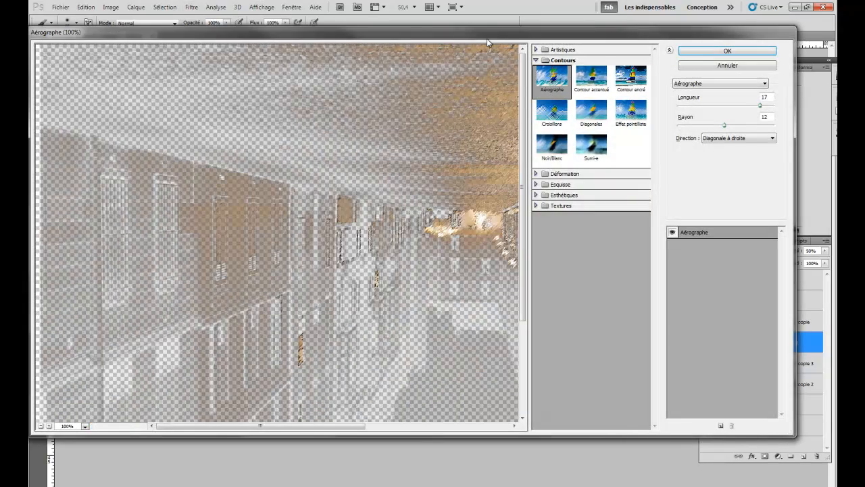
pyautogui.moveTo(461, 30); pyautogui.dragTo(470, 80)
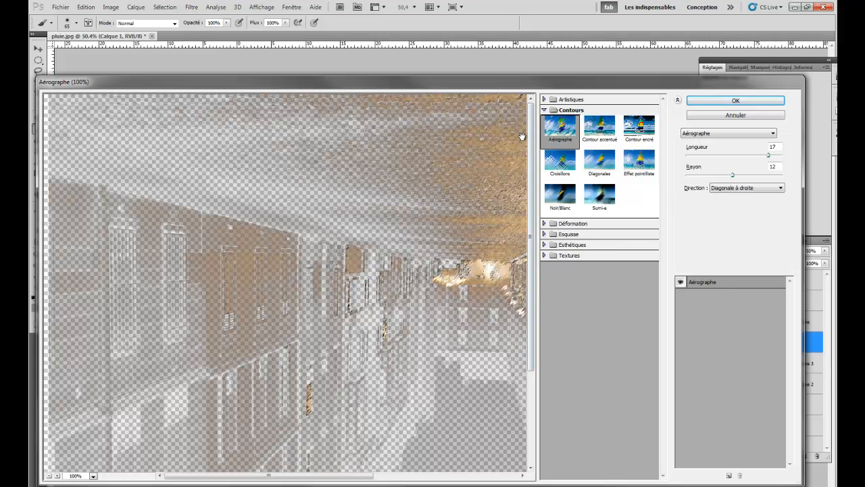
pyautogui.moveTo(774, 157)
pyautogui.mouseDown()
pyautogui.moveTo(747, 156)
pyautogui.moveTo(787, 161)
pyautogui.mouseUp()
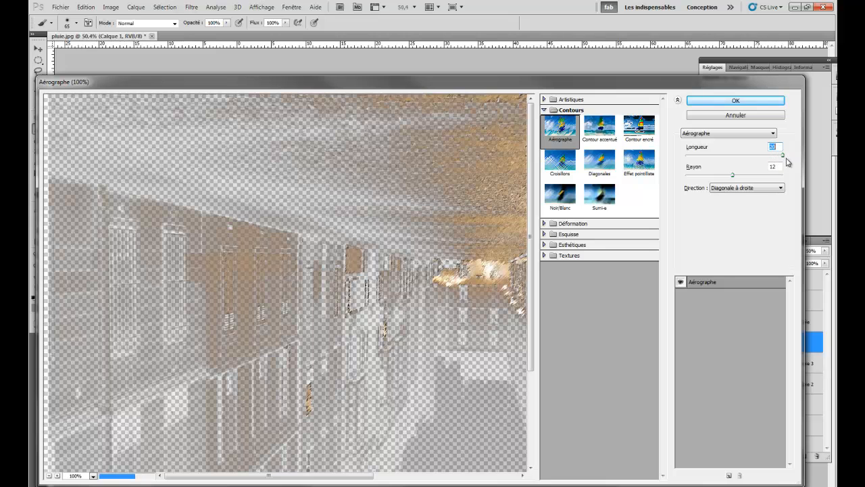
pyautogui.moveTo(733, 175); pyautogui.dragTo(695, 179)
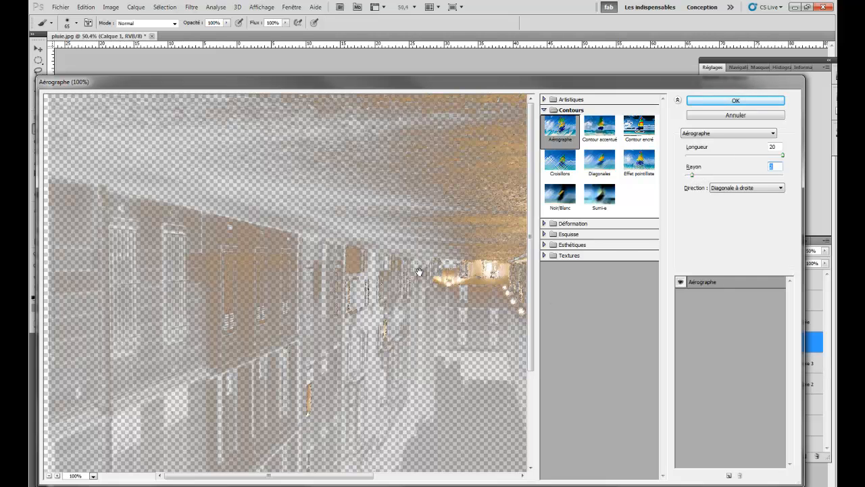
pyautogui.moveTo(419, 272); pyautogui.dragTo(339, 278)
pyautogui.moveTo(470, 196); pyautogui.dragTo(413, 264)
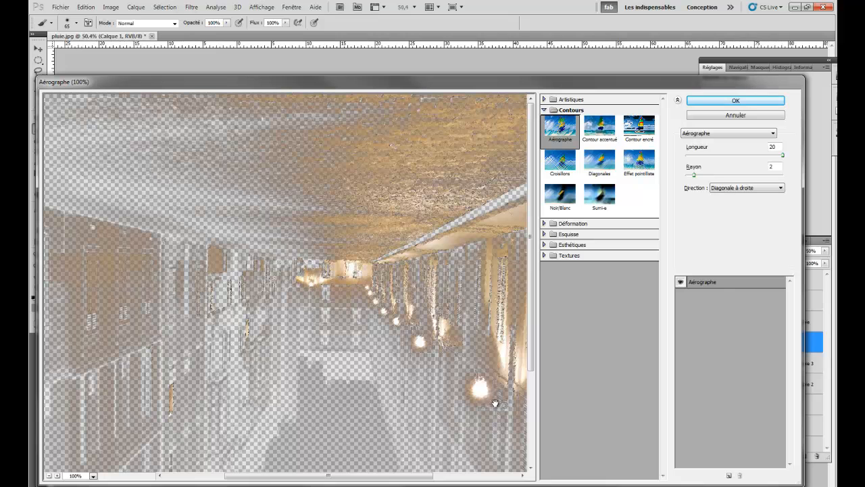
pyautogui.click(735, 115)
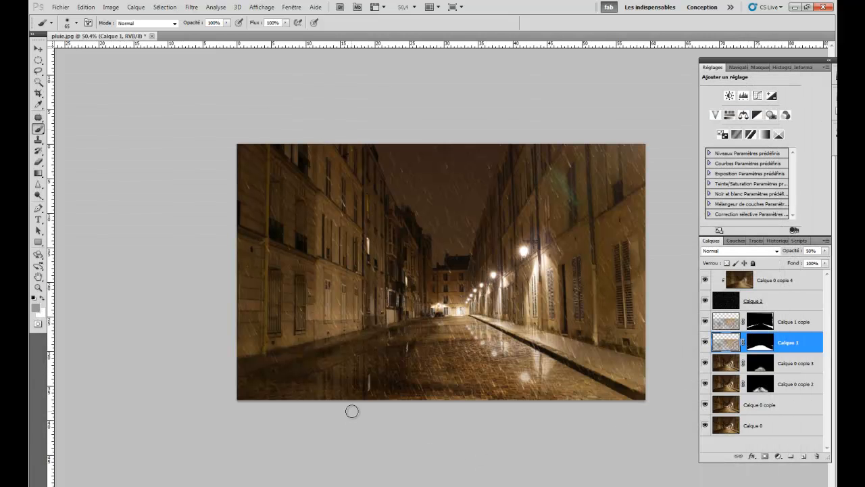
# - Strengthen the wet reflections by setting the opacity of Calque 1 to 66%
pyautogui.moveTo(794, 256); pyautogui.dragTo(834, 255)
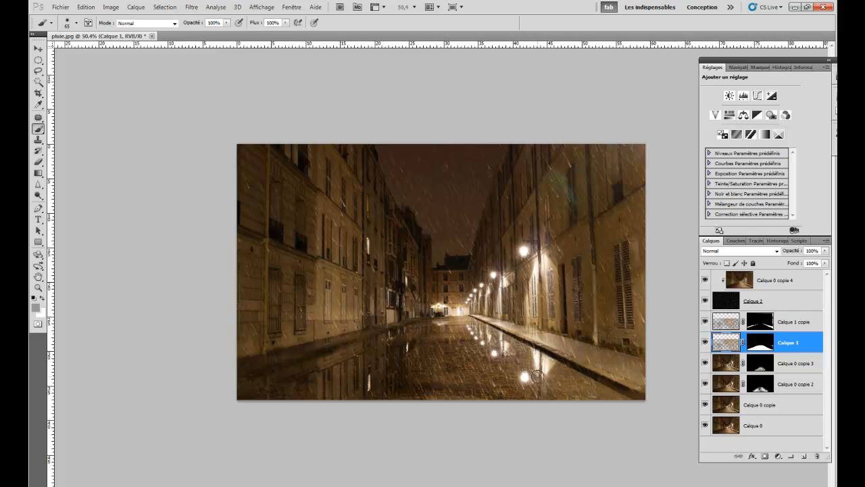
pyautogui.moveTo(794, 253); pyautogui.dragTo(778, 254)
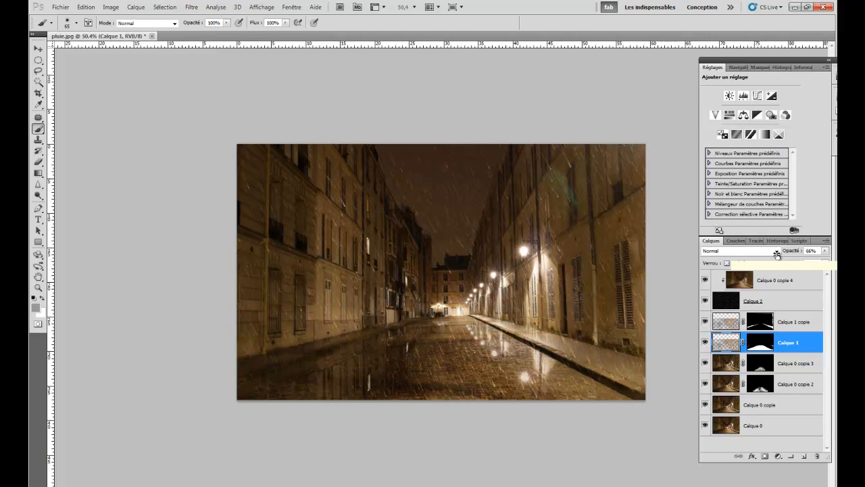
# - Stamp all visible layers into a new merged layer above Calque 0 copie 4
pyautogui.scroll(1, 493, 247)
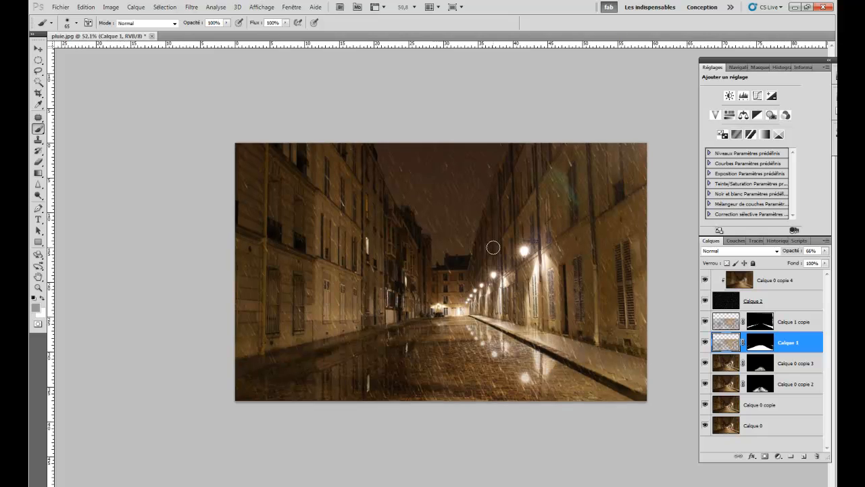
pyautogui.scroll(5, 460, 277)
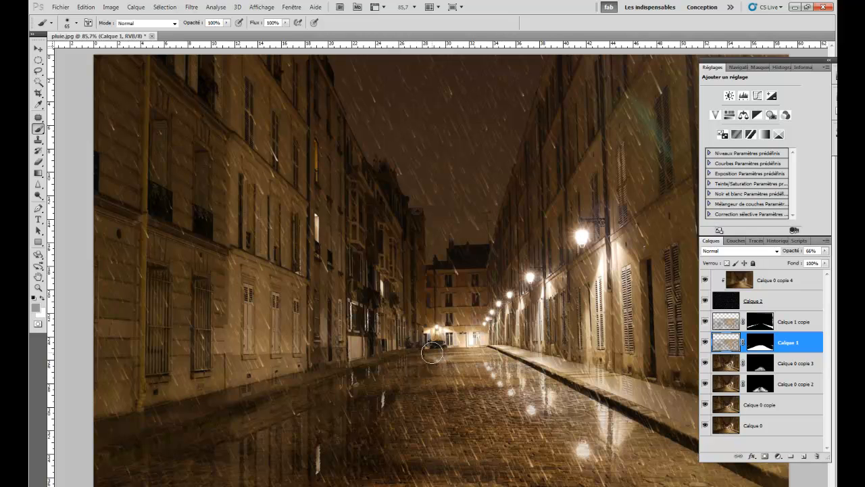
pyautogui.scroll(-3, 435, 354)
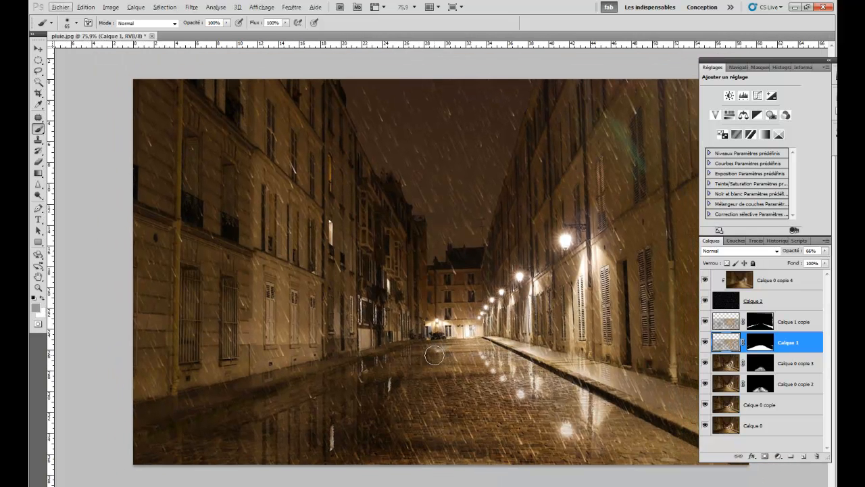
pyautogui.scroll(-1, 435, 354)
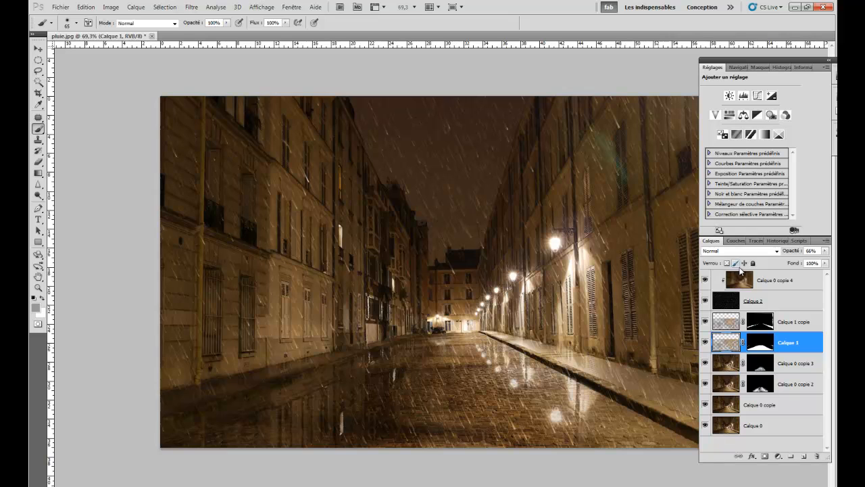
pyautogui.click(744, 283)
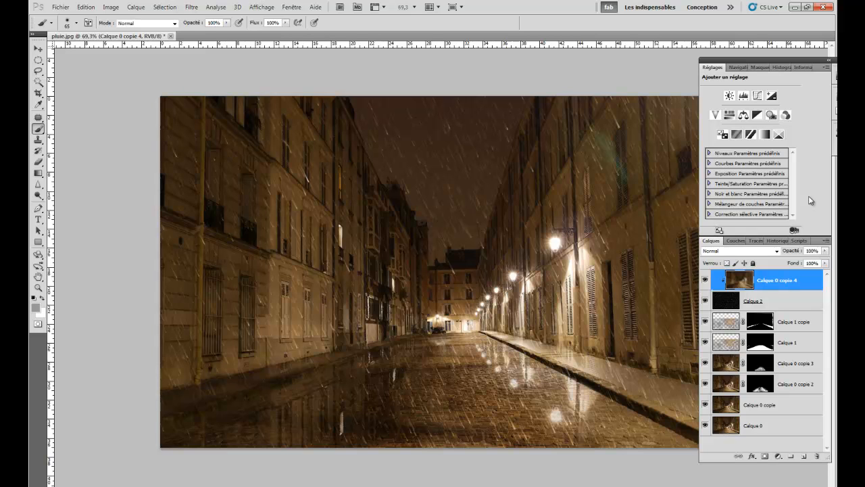
pyautogui.hotkey('ctrl', 'shift', 'alt', 'e')
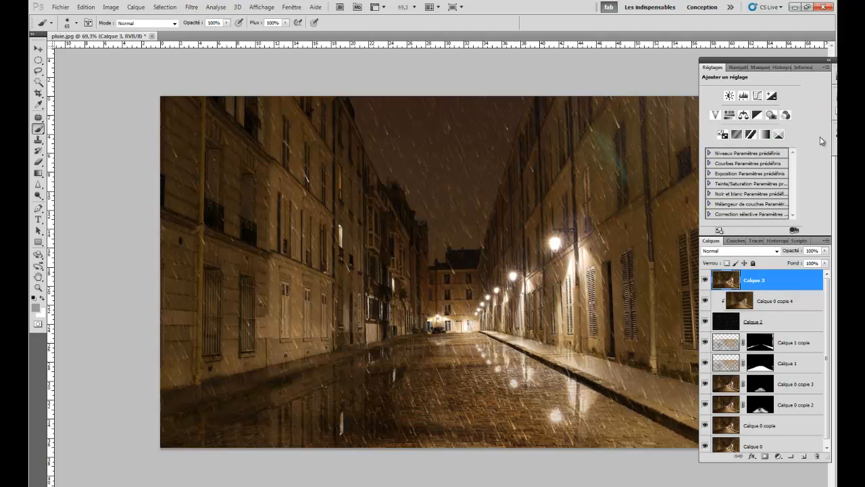
# - Add a Noir et blanc adjustment layer above the merged layer, blended in Lumière tamisée mode at 54% opacity
pyautogui.click(757, 115)
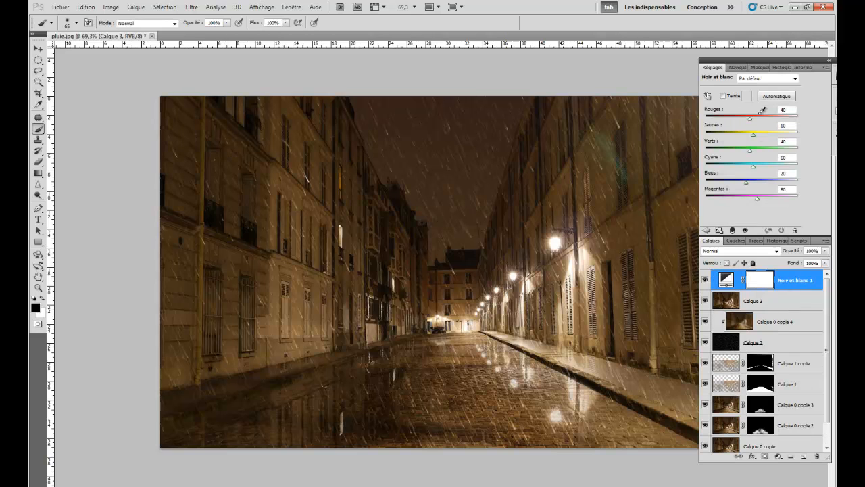
pyautogui.click(718, 253)
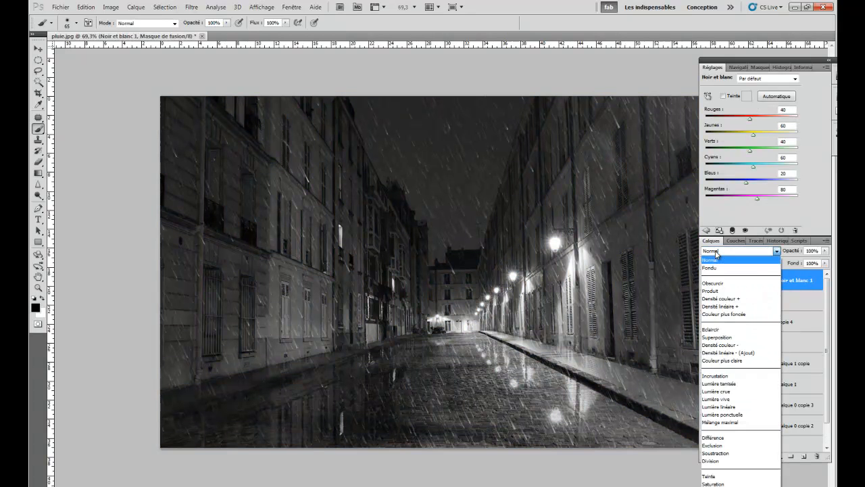
pyautogui.click(719, 384)
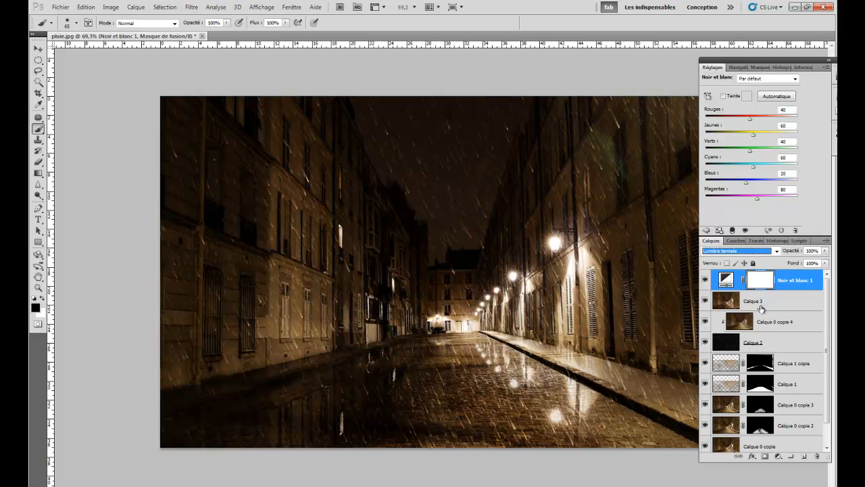
pyautogui.moveTo(792, 252); pyautogui.dragTo(769, 255)
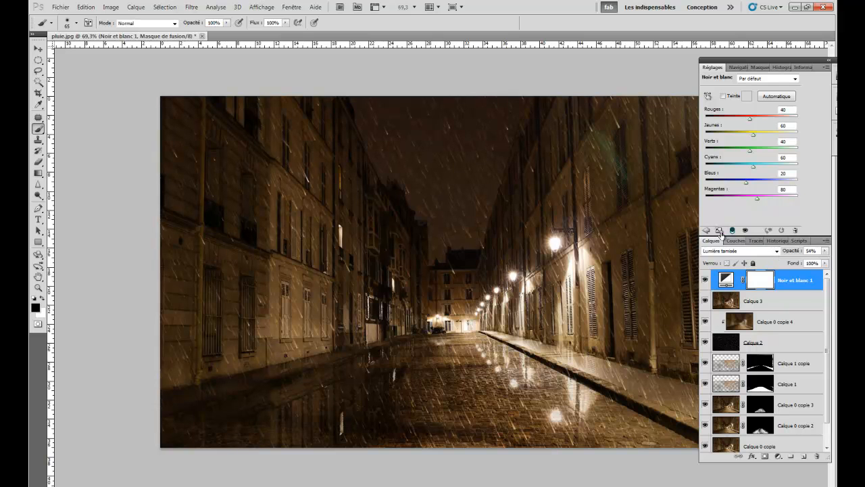
pyautogui.click(705, 230)
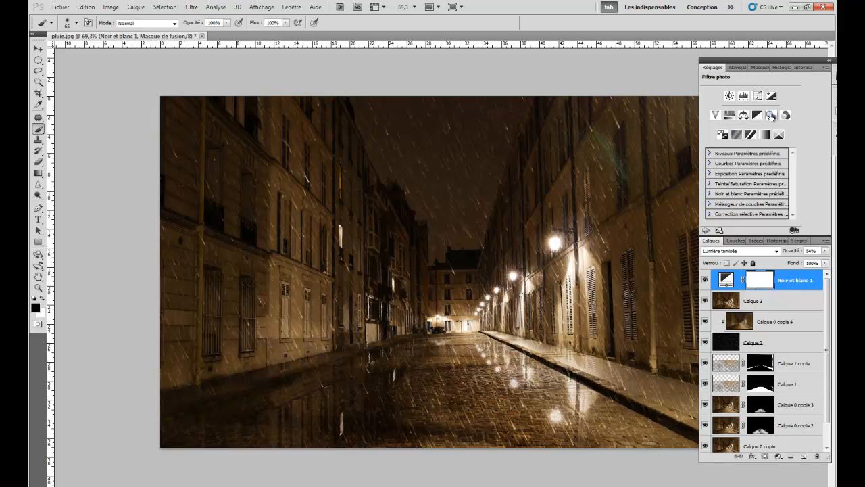
# - Add a Filtre photo adjustment layer using Filtre refroidissant (80) and slightly reduce its density
pyautogui.click(771, 115)
pyautogui.click(748, 100)
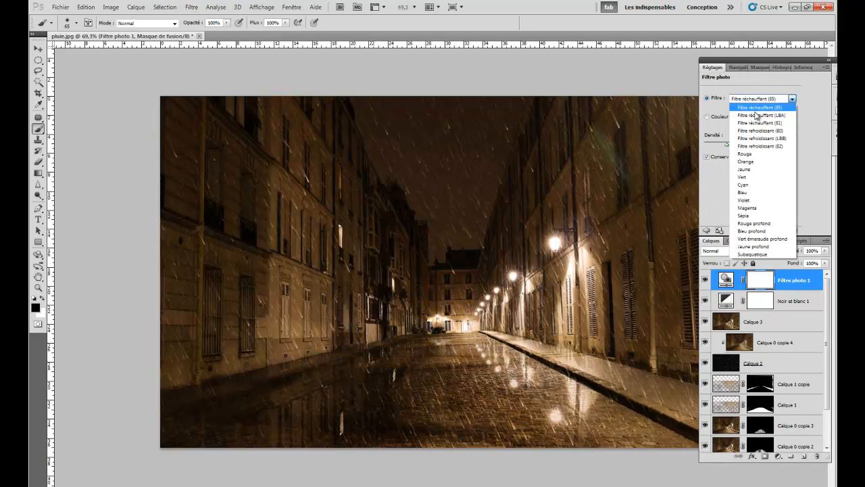
pyautogui.click(759, 132)
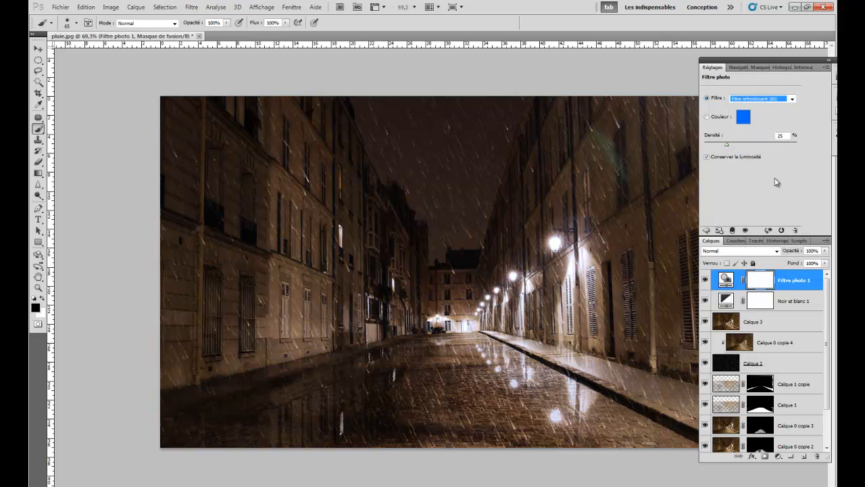
pyautogui.moveTo(727, 148)
pyautogui.mouseDown()
pyautogui.moveTo(736, 148)
pyautogui.moveTo(725, 148)
pyautogui.mouseUp()
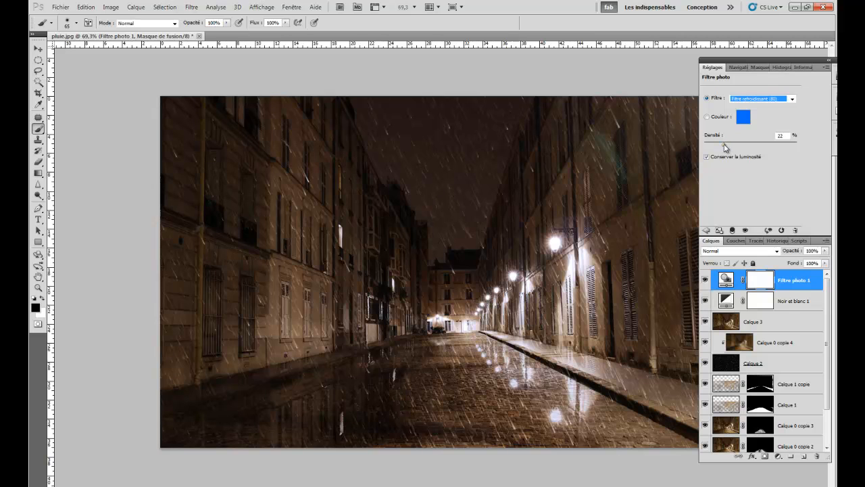
pyautogui.click(706, 230)
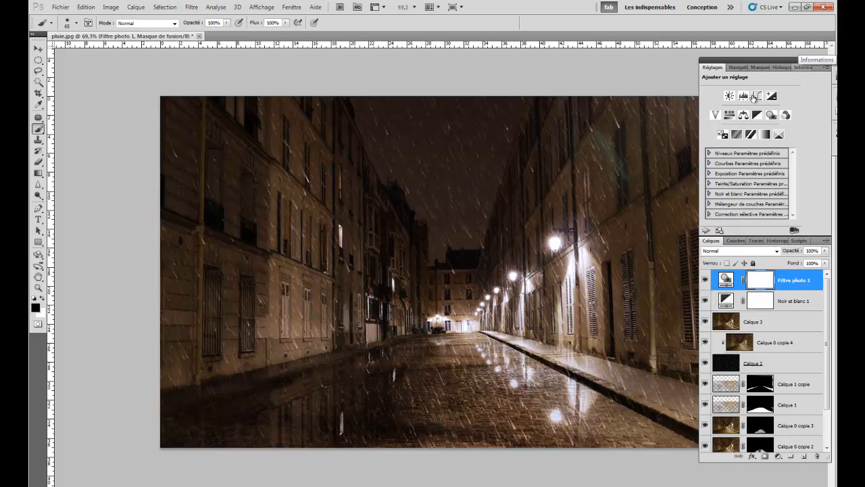
# - Add a Niveaux adjustment layer above Filtre photo 1, blended in Produit mode with its opacity lowered to about 10%
pyautogui.click(743, 97)
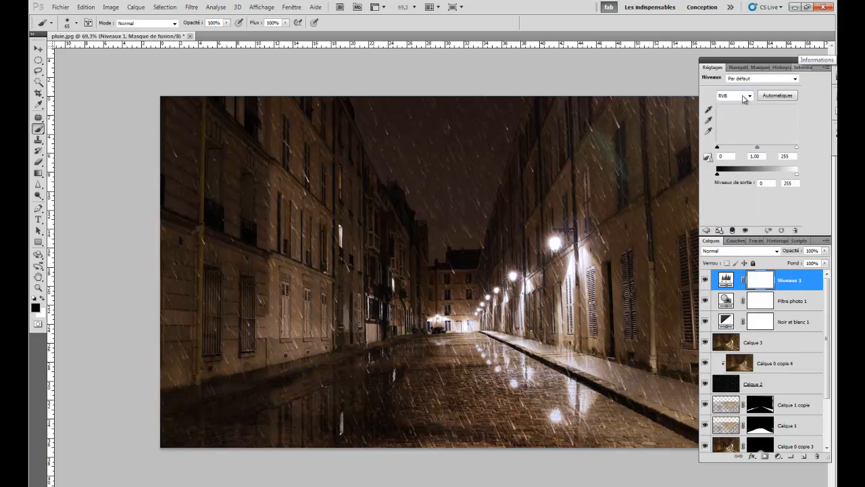
pyautogui.click(732, 251)
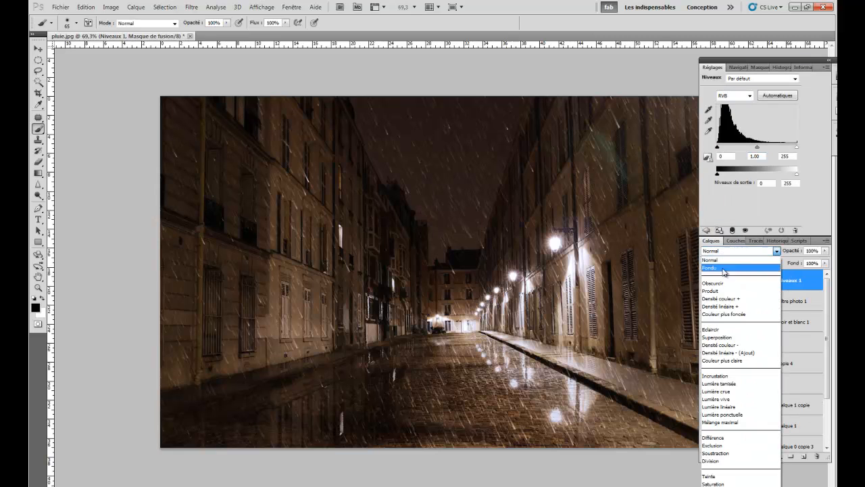
pyautogui.click(719, 291)
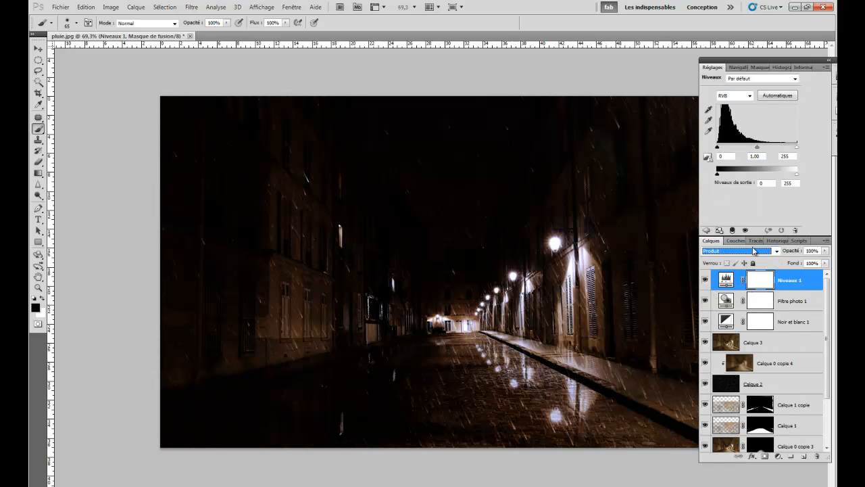
pyautogui.moveTo(797, 254); pyautogui.dragTo(754, 254)
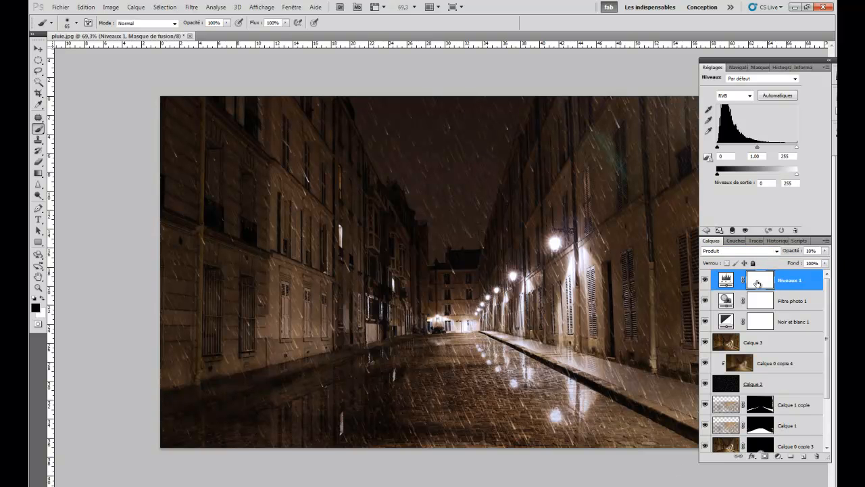
pyautogui.moveTo(792, 252); pyautogui.dragTo(787, 253)
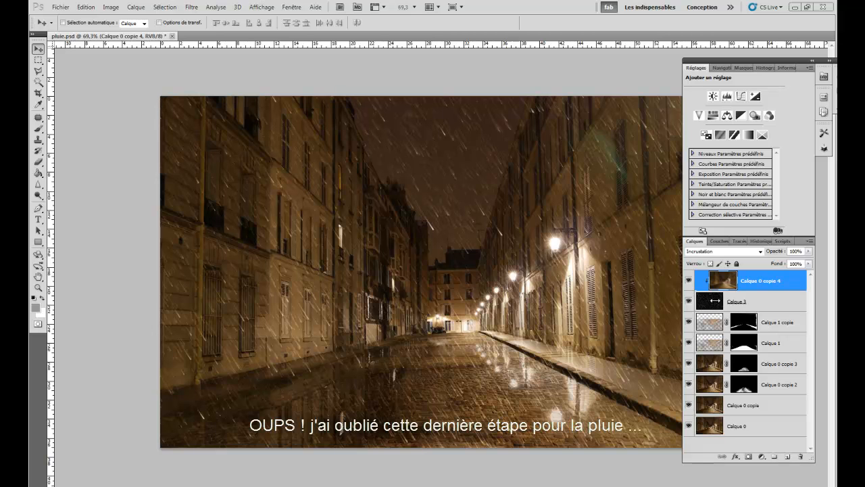
# - Apply a Flou directionnel to the rain layer Calque 3 with an angle of -54° and a distance of 20 pixels
pyautogui.click(708, 303)
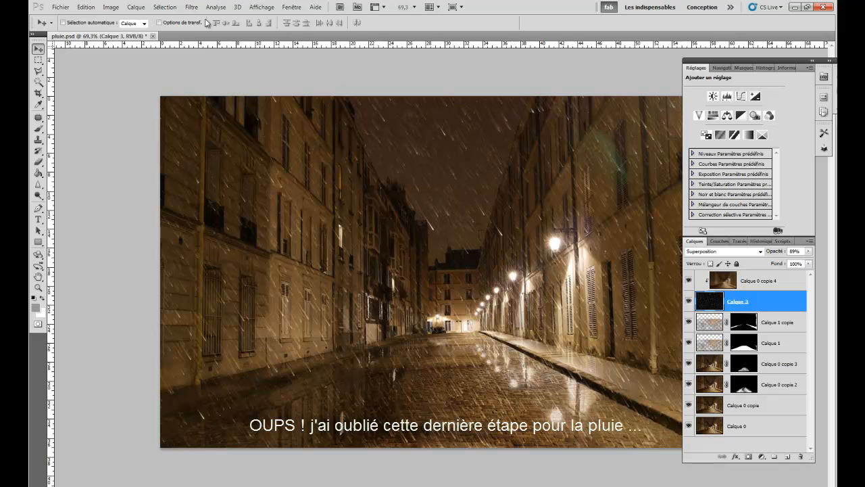
pyautogui.click(191, 7)
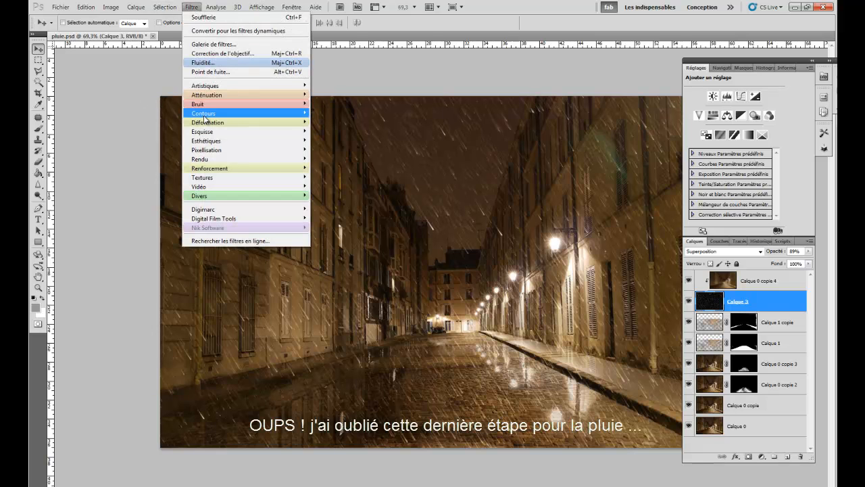
pyautogui.moveTo(207, 96)
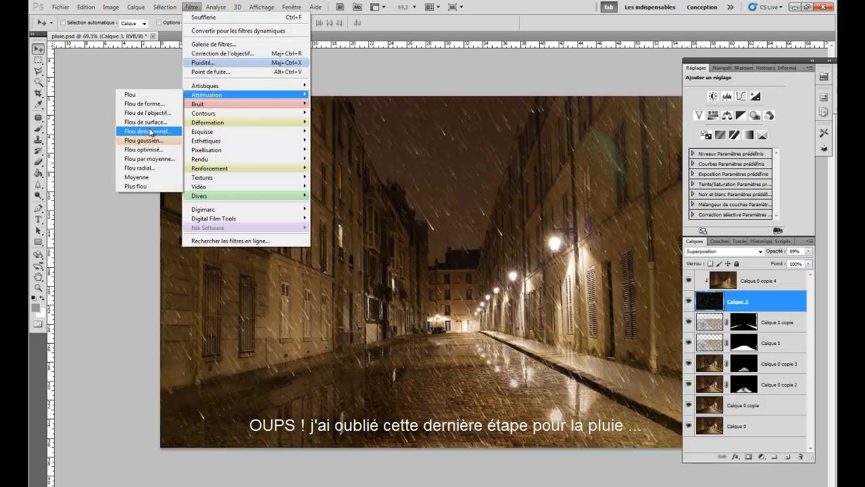
pyautogui.click(150, 132)
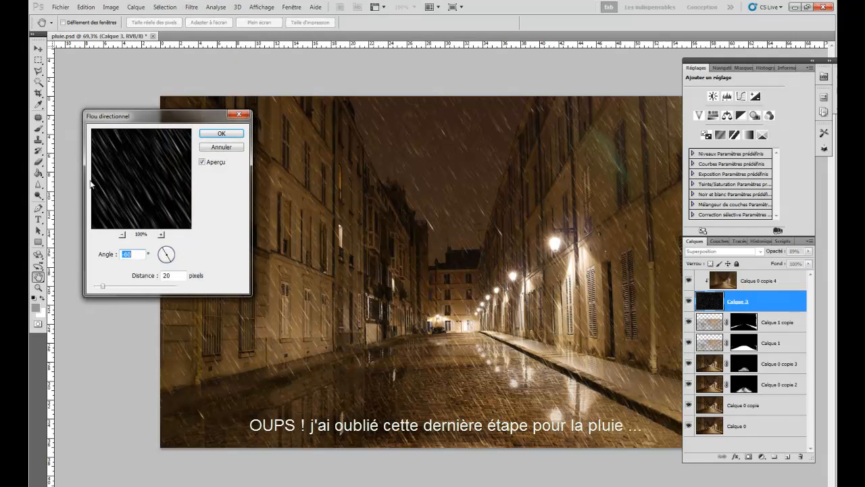
pyautogui.click(161, 258)
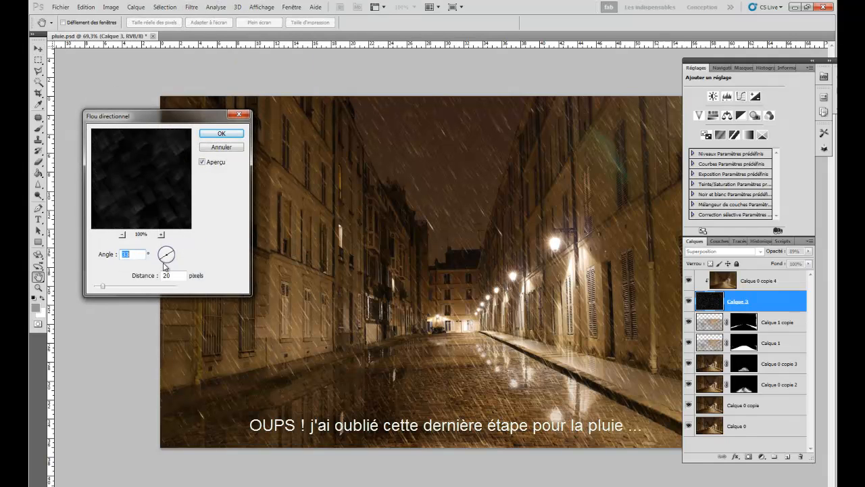
pyautogui.click(163, 253)
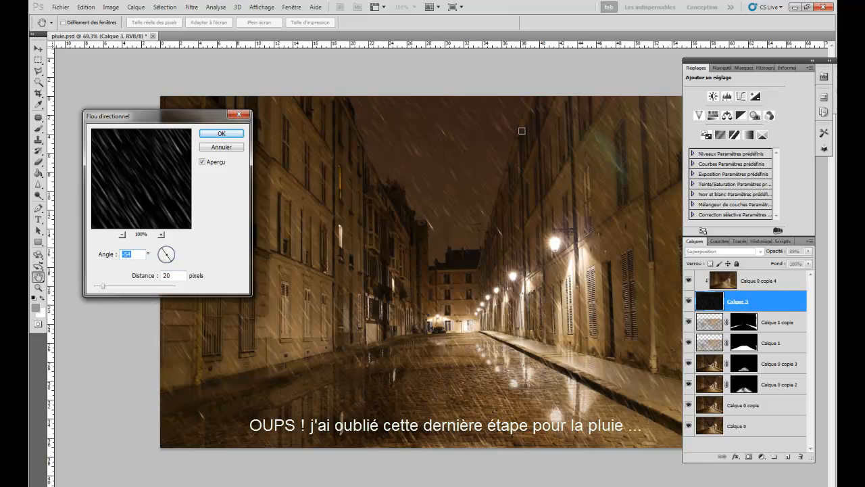
pyautogui.click(221, 134)
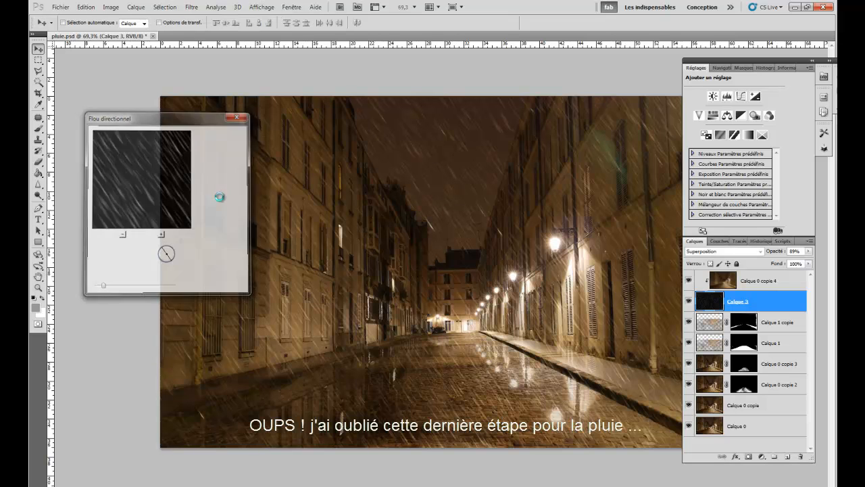